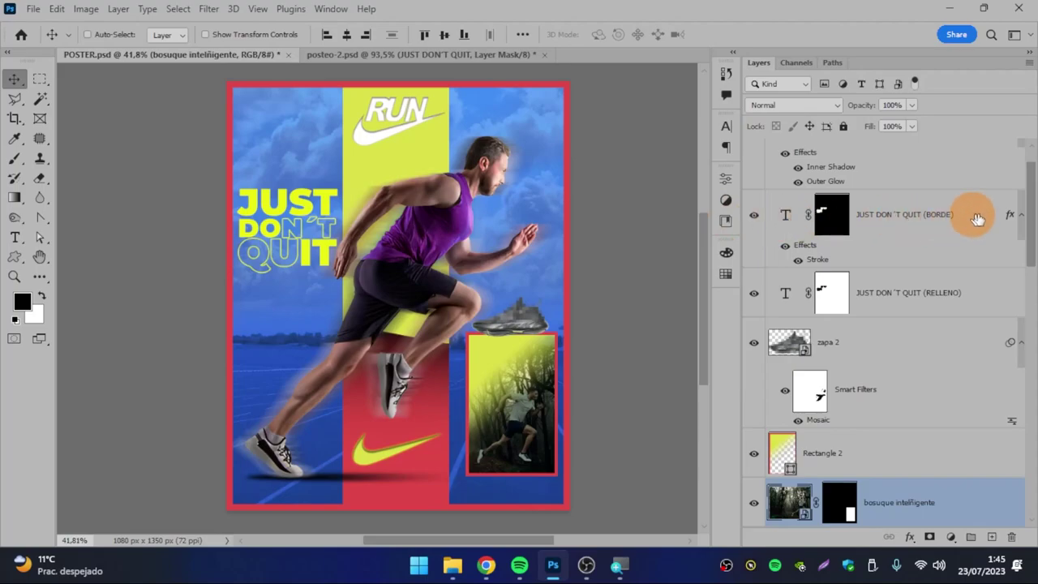
# Step: Collapse the effects on nike 1 and JUST DON'T QUIT (BORDE) and zapa 2's smart filters, then select nike 1
pyautogui.moveTo(1029, 250)
pyautogui.mouseDown()
pyautogui.moveTo(1035, 503)
pyautogui.moveTo(1034, 211)
pyautogui.mouseUp()
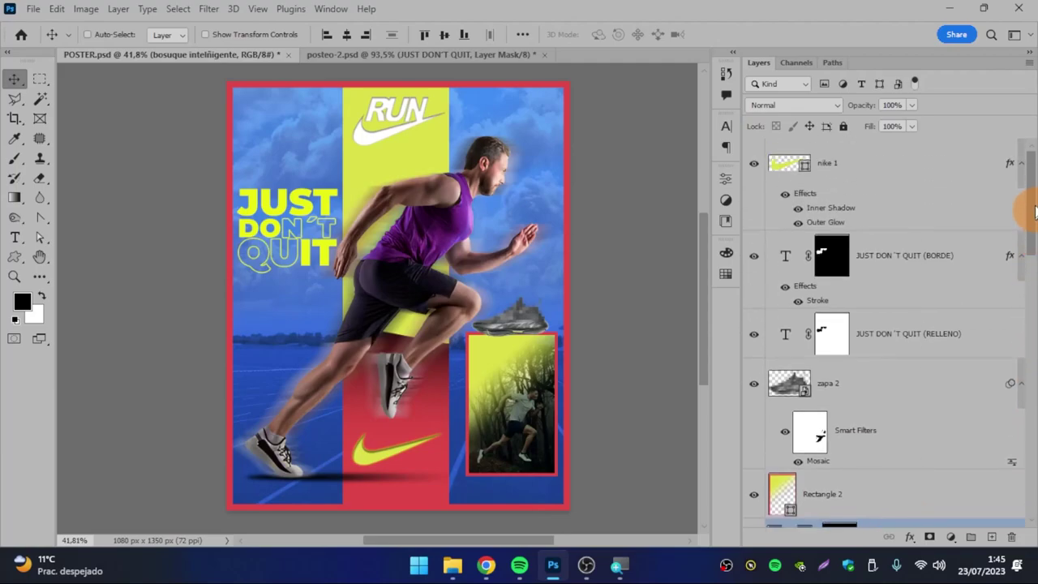
pyautogui.click(1020, 166)
pyautogui.click(1020, 213)
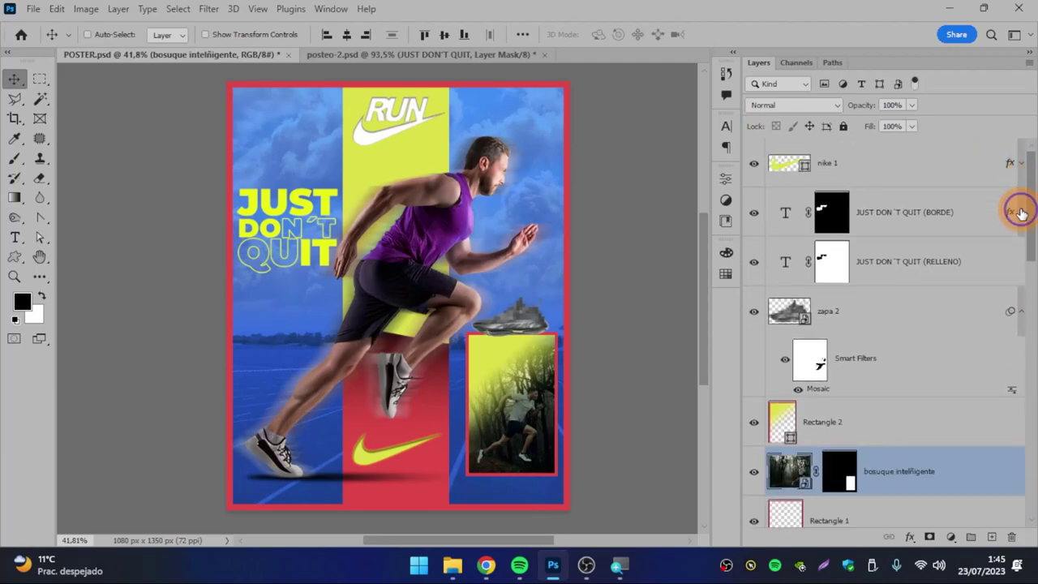
pyautogui.click(1020, 312)
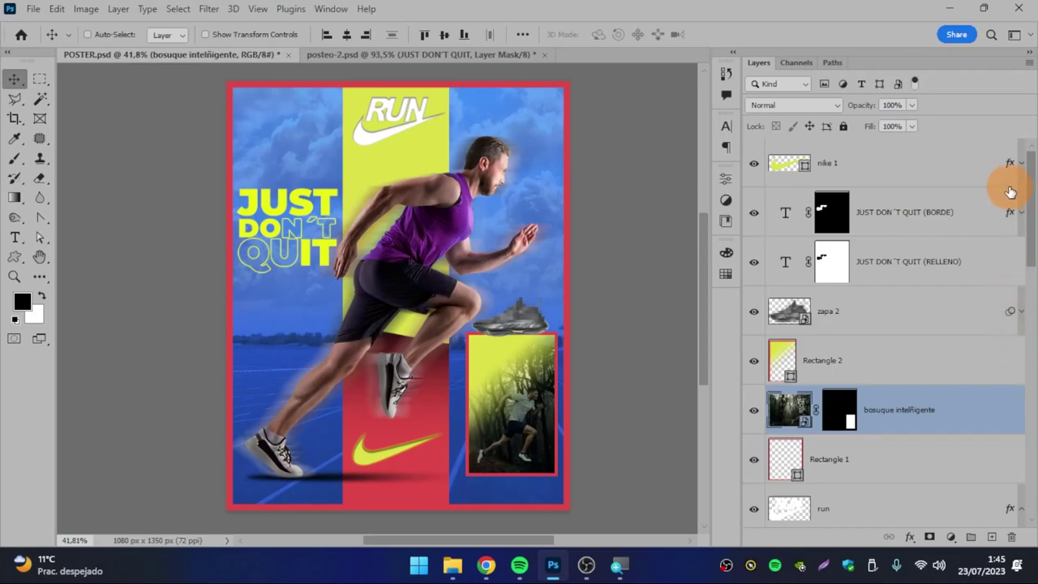
pyautogui.click(908, 171)
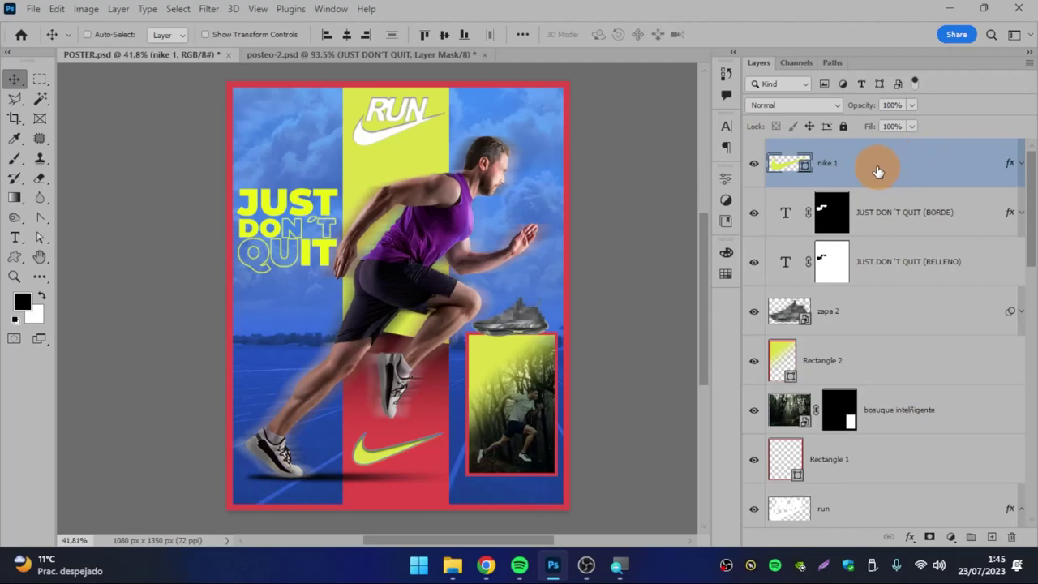
# Step: Select the whole canvas, Copy Merged, and paste it as a new top Layer 1
pyautogui.click(179, 13)
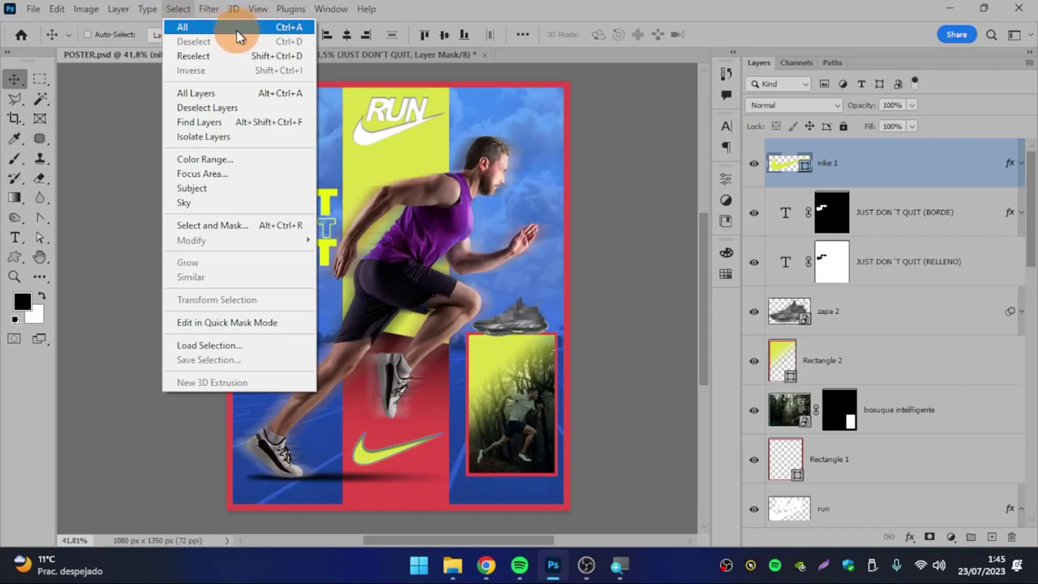
pyautogui.click(230, 28)
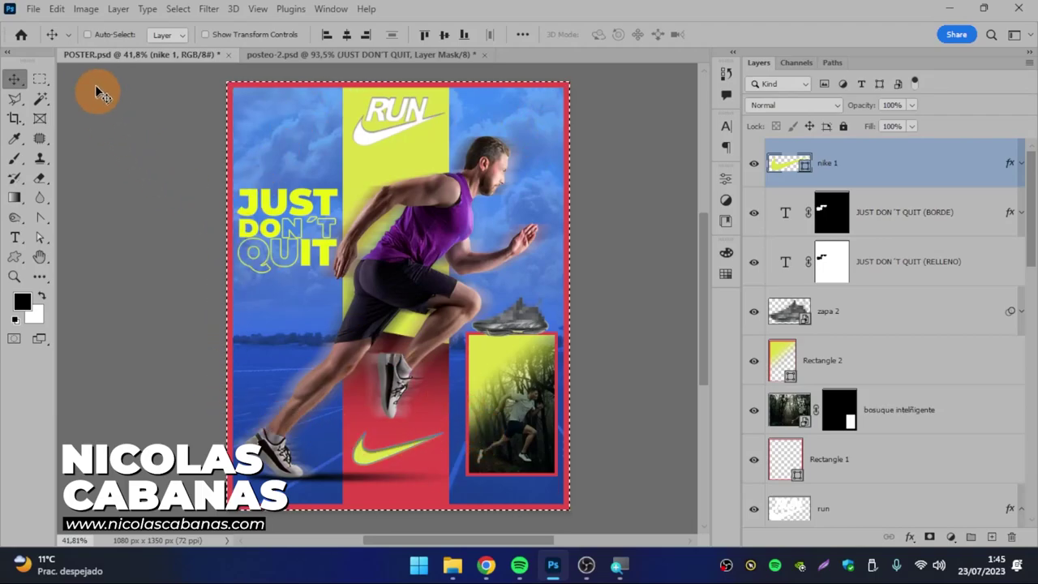
pyautogui.click(56, 11)
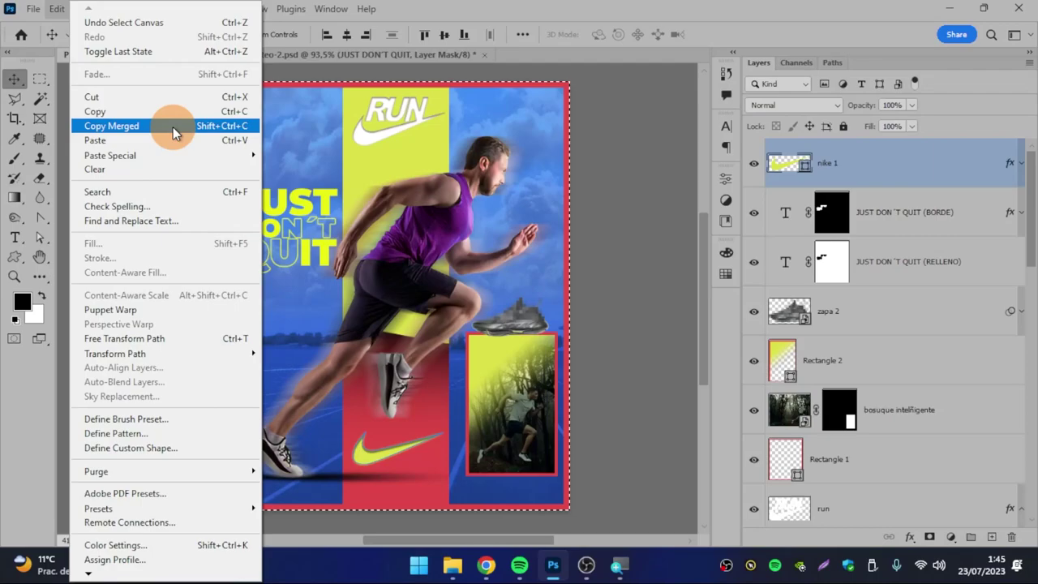
pyautogui.click(173, 126)
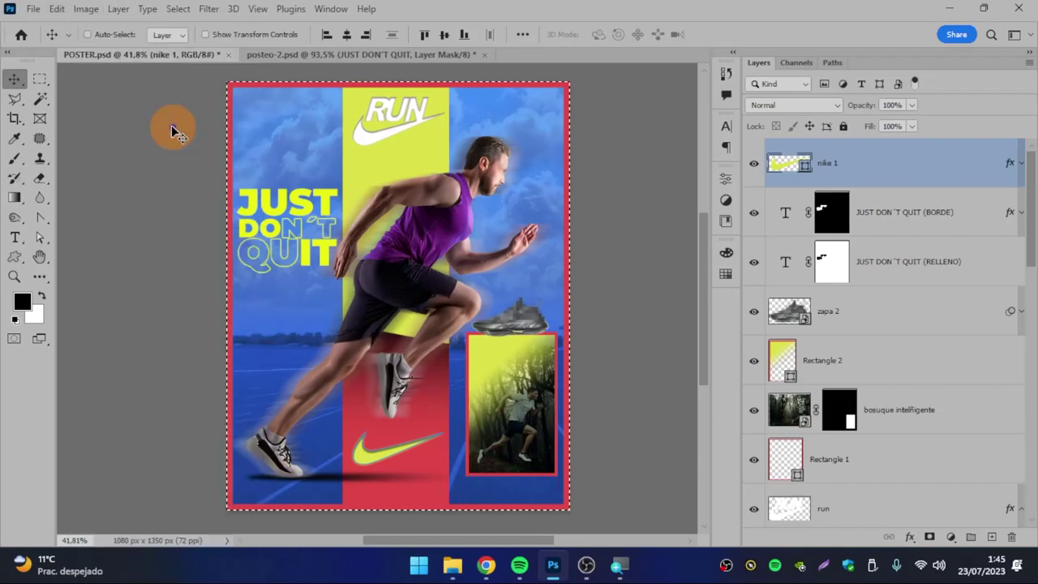
pyautogui.click(57, 9)
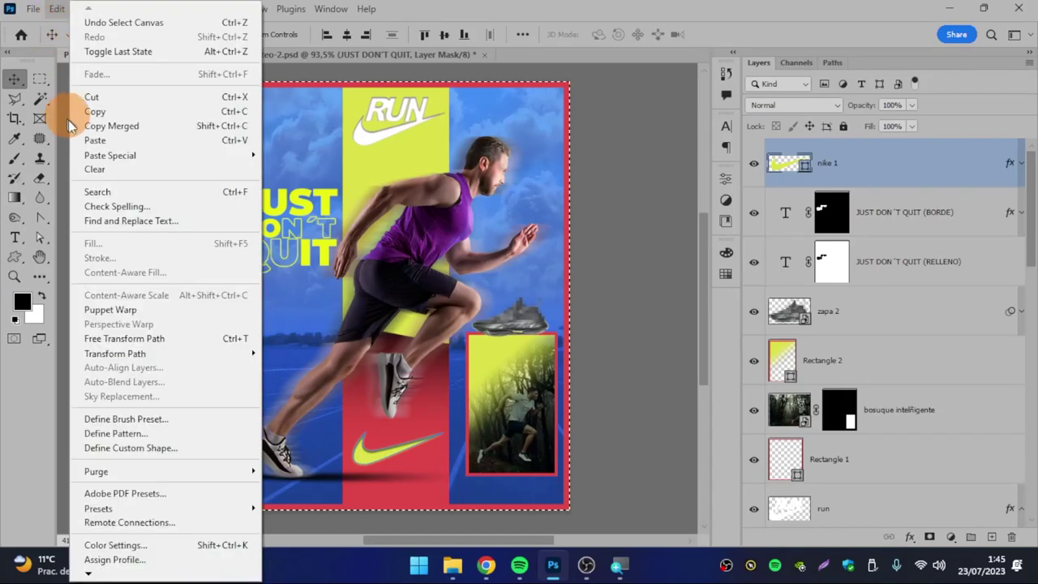
pyautogui.click(111, 140)
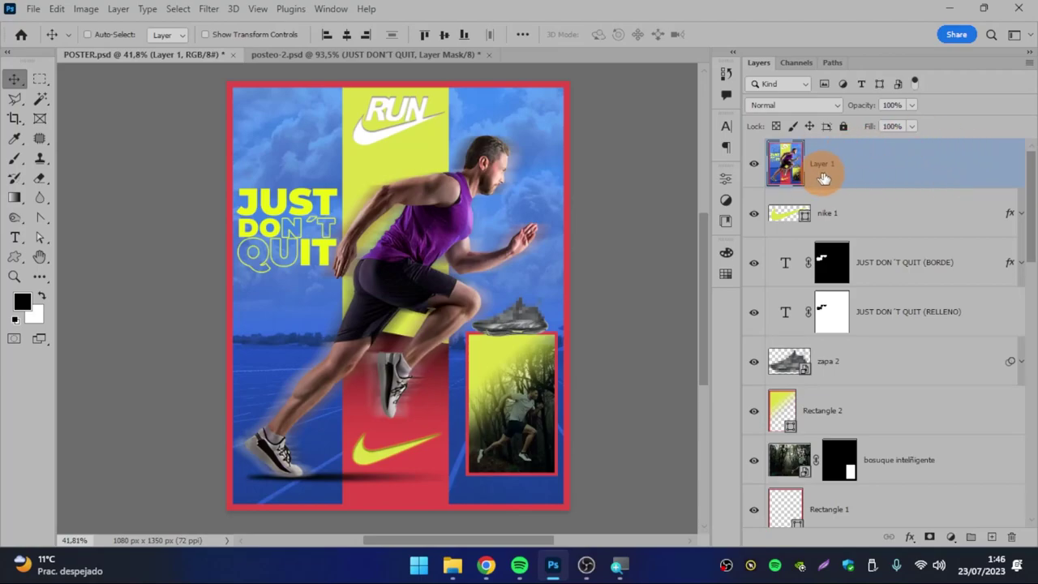
# Step: Convert the merged Layer 1 into a smart object
pyautogui.rightClick(927, 168)
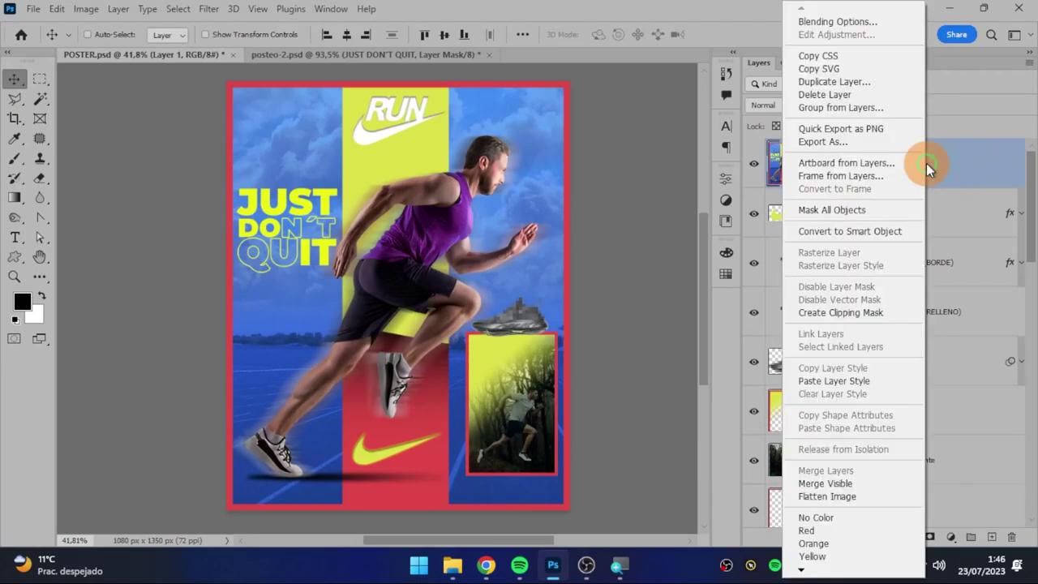
pyautogui.click(878, 230)
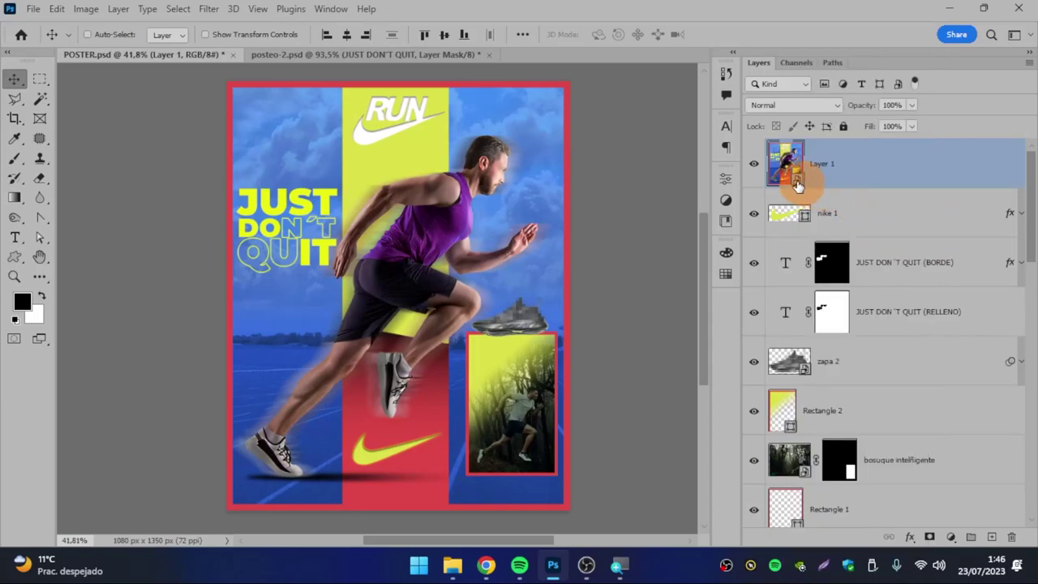
pyautogui.click(390, 176)
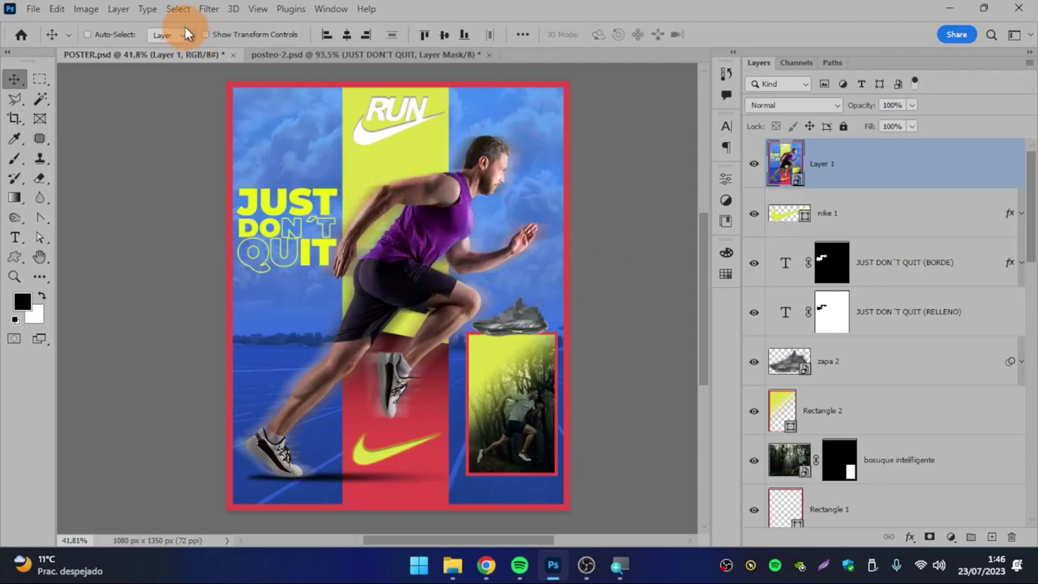
pyautogui.click(209, 9)
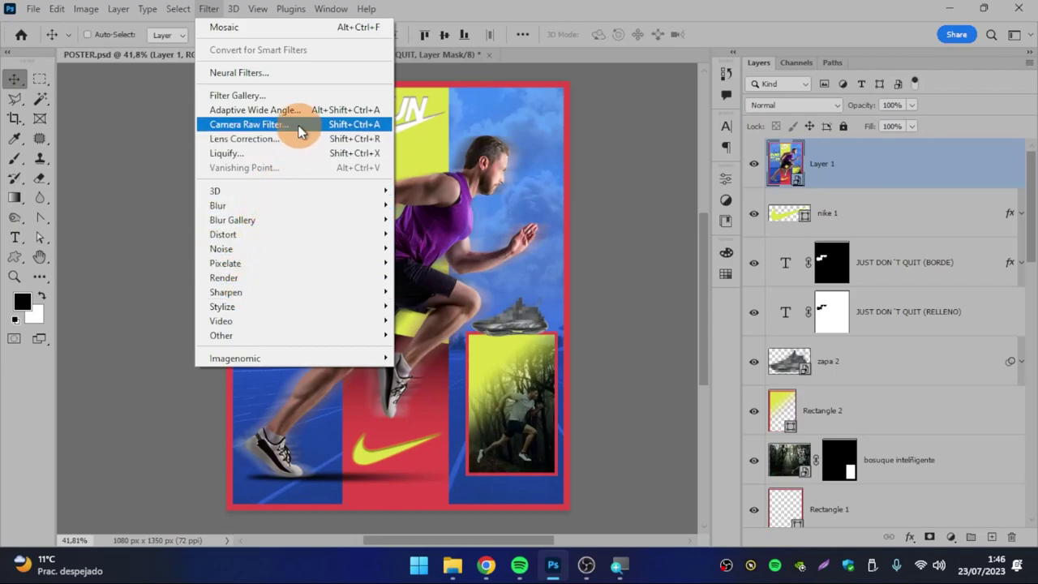
# Step: Apply the Camera Raw Filter to the Layer 1 smart object
pyautogui.press('super+equal')
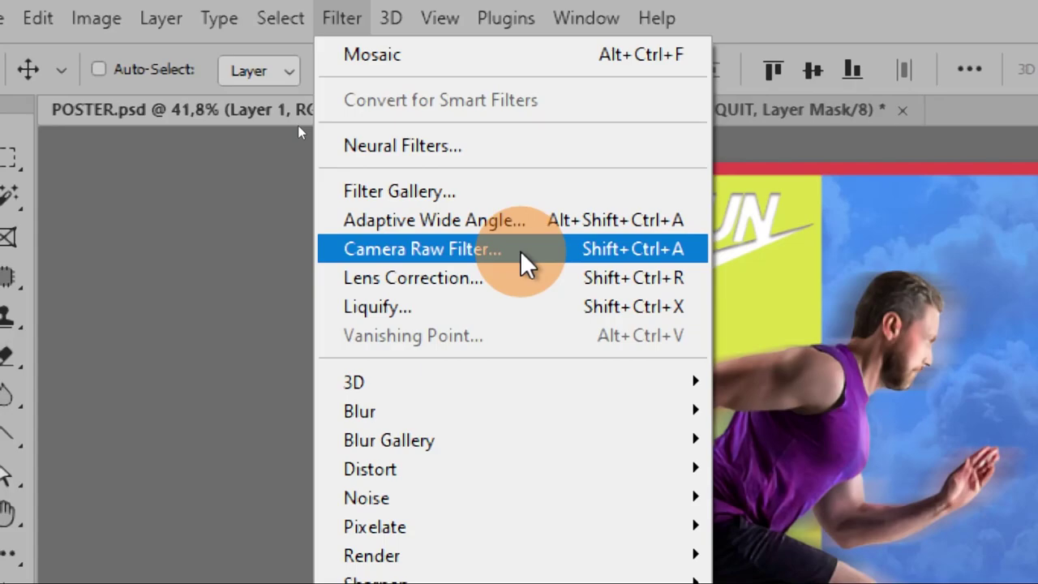
pyautogui.press('super+minus')
pyautogui.click(297, 125)
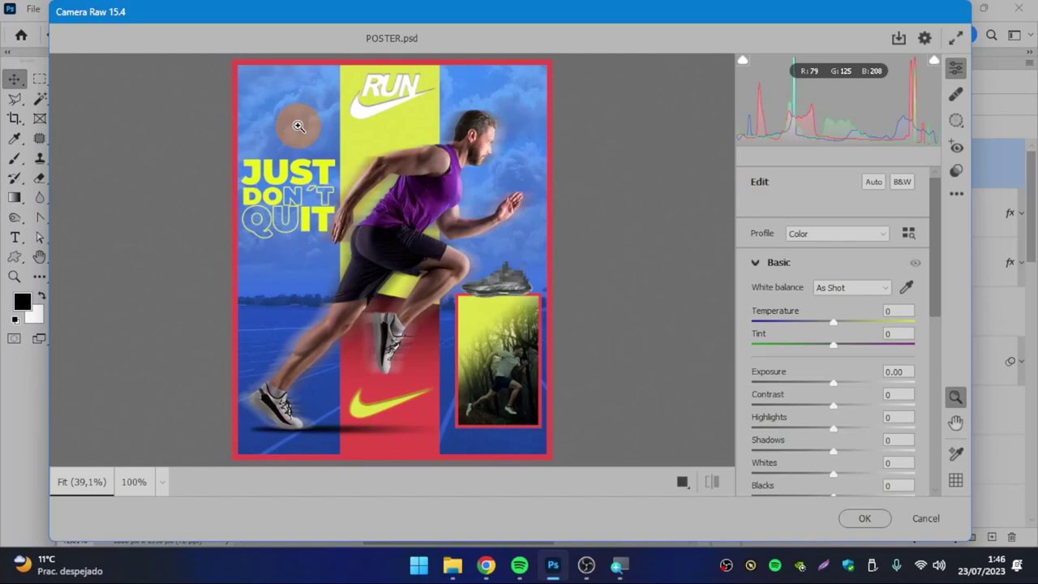
# Step: Keep the Color profile and warm Temperature to +4
pyautogui.moveTo(449, 17)
pyautogui.mouseDown()
pyautogui.moveTo(457, 28)
pyautogui.moveTo(449, 24)
pyautogui.mouseUp()
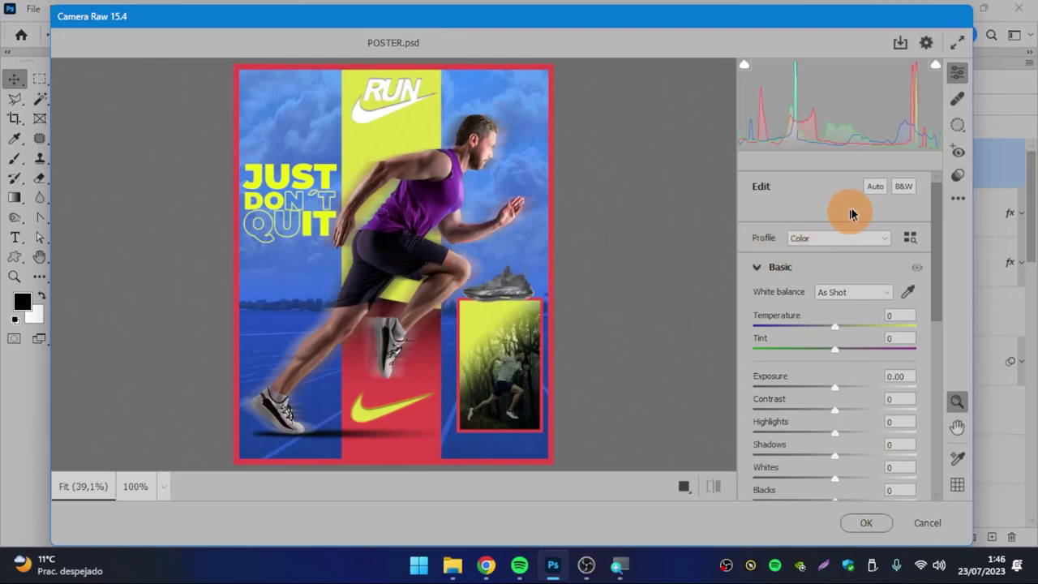
pyautogui.moveTo(934, 209)
pyautogui.mouseDown()
pyautogui.moveTo(941, 377)
pyautogui.moveTo(939, 167)
pyautogui.mouseUp()
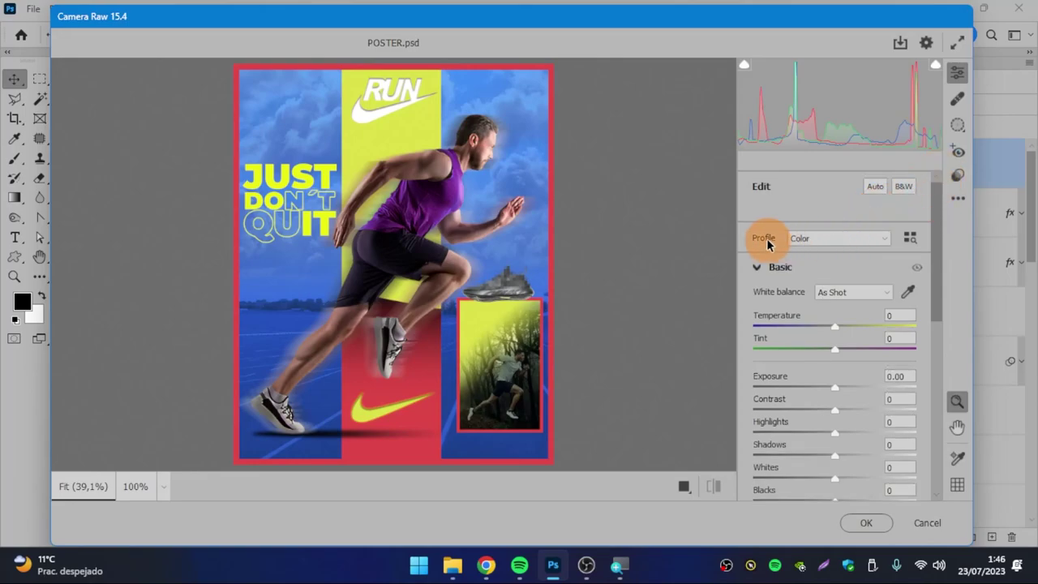
pyautogui.click(840, 241)
pyautogui.click(841, 235)
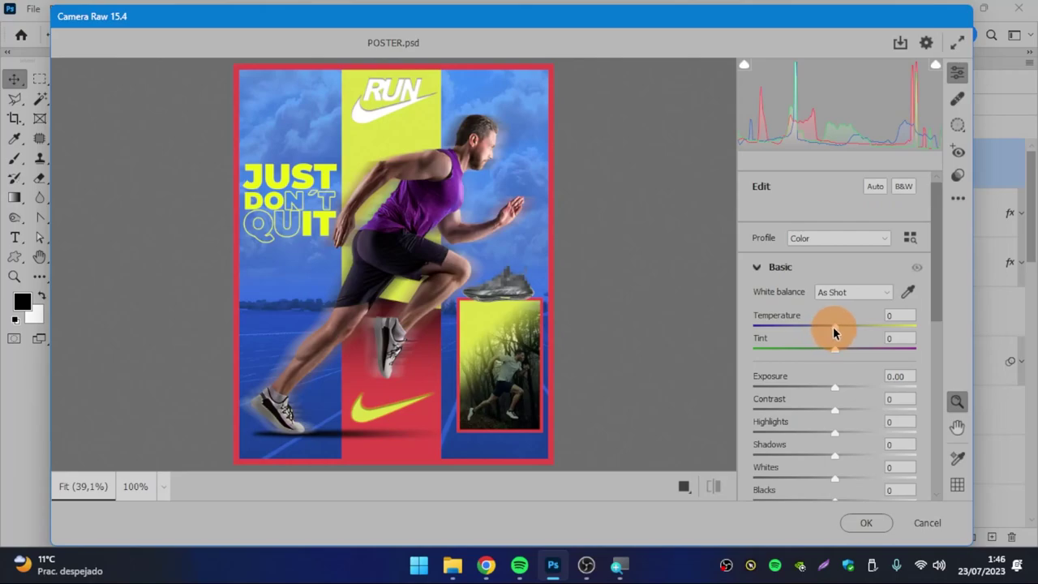
pyautogui.moveTo(832, 326)
pyautogui.mouseDown()
pyautogui.moveTo(811, 326)
pyautogui.moveTo(853, 326)
pyautogui.moveTo(832, 323)
pyautogui.moveTo(817, 347)
pyautogui.moveTo(849, 348)
pyautogui.moveTo(836, 348)
pyautogui.mouseUp()
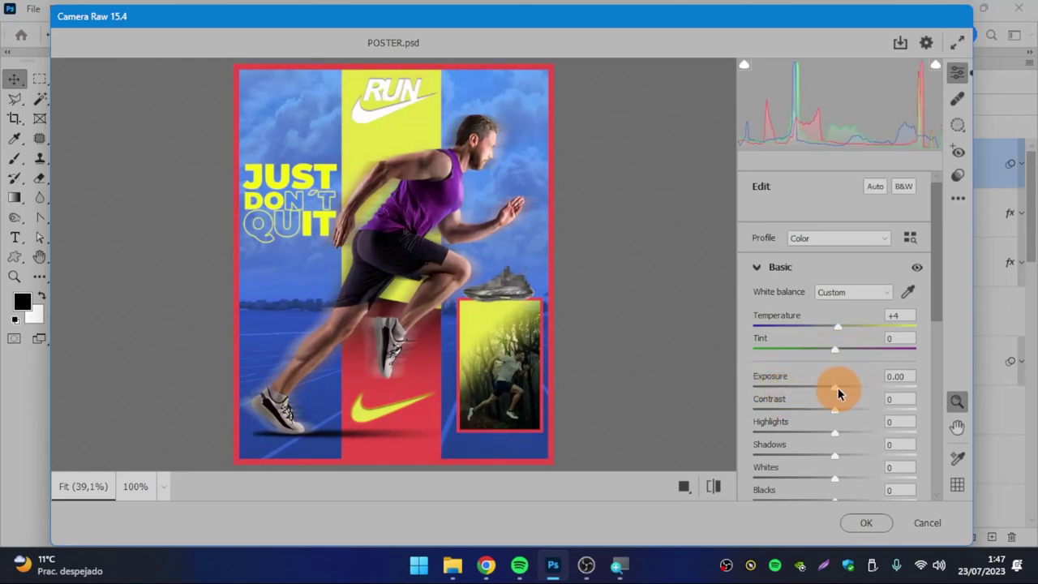
# Step: Set Exposure -0.15, Contrast +4, Highlights -40, Shadows +6, Whites +1, Blacks +14, Texture -11
pyautogui.moveTo(838, 389)
pyautogui.mouseDown()
pyautogui.moveTo(851, 389)
pyautogui.moveTo(832, 387)
pyautogui.moveTo(839, 410)
pyautogui.moveTo(852, 407)
pyautogui.moveTo(841, 403)
pyautogui.moveTo(838, 431)
pyautogui.moveTo(852, 431)
pyautogui.moveTo(823, 430)
pyautogui.moveTo(861, 438)
pyautogui.moveTo(874, 429)
pyautogui.moveTo(806, 429)
pyautogui.mouseUp()
pyautogui.moveTo(939, 294)
pyautogui.mouseDown()
pyautogui.moveTo(939, 326)
pyautogui.moveTo(924, 351)
pyautogui.mouseUp()
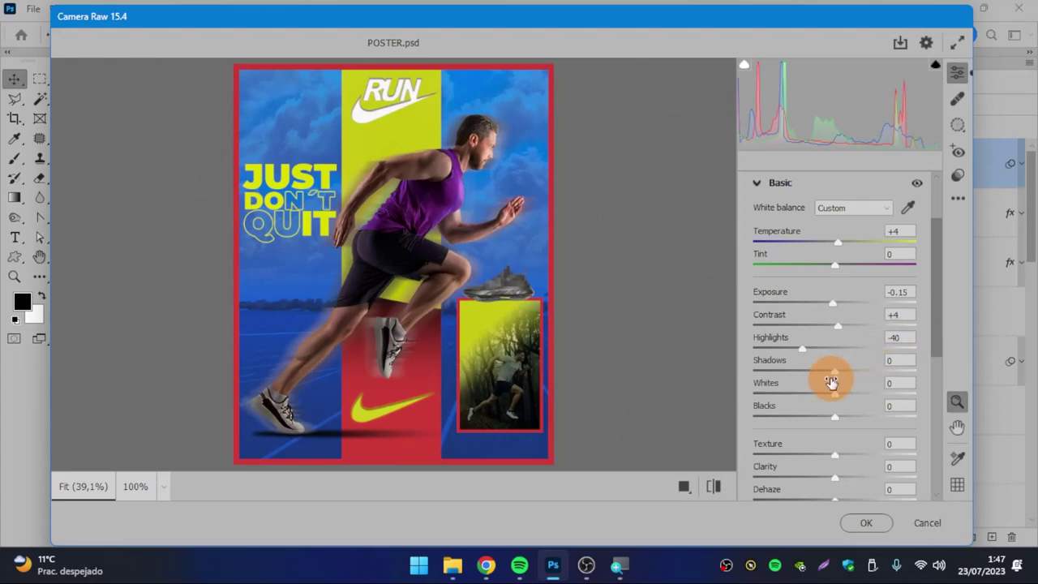
pyautogui.moveTo(834, 376)
pyautogui.mouseDown()
pyautogui.moveTo(797, 371)
pyautogui.moveTo(861, 363)
pyautogui.moveTo(810, 390)
pyautogui.moveTo(844, 390)
pyautogui.moveTo(828, 412)
pyautogui.moveTo(846, 415)
pyautogui.mouseUp()
pyautogui.scroll(-3, 929, 373)
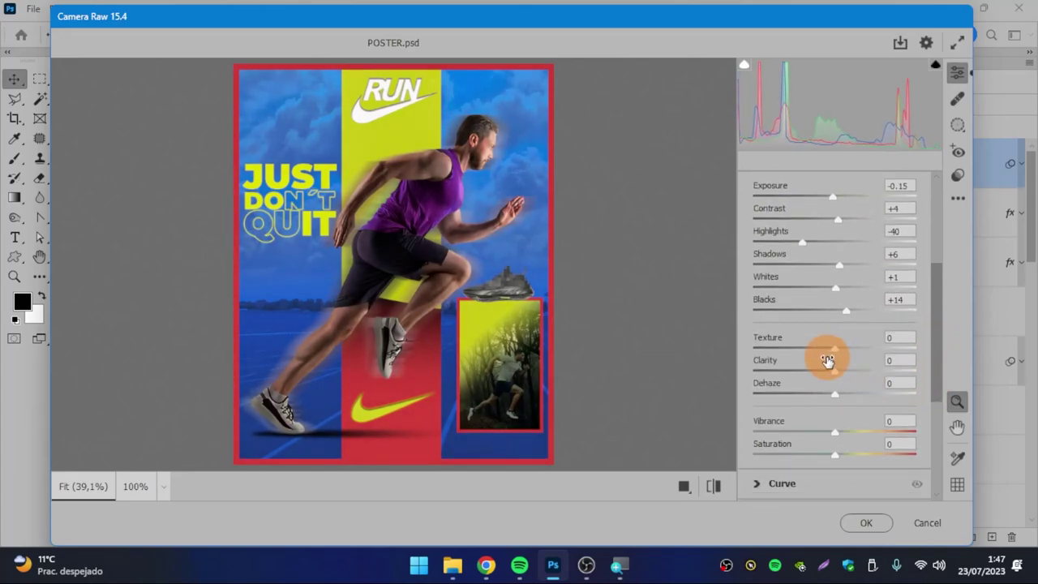
pyautogui.moveTo(833, 344)
pyautogui.mouseDown()
pyautogui.moveTo(869, 339)
pyautogui.moveTo(825, 342)
pyautogui.mouseUp()
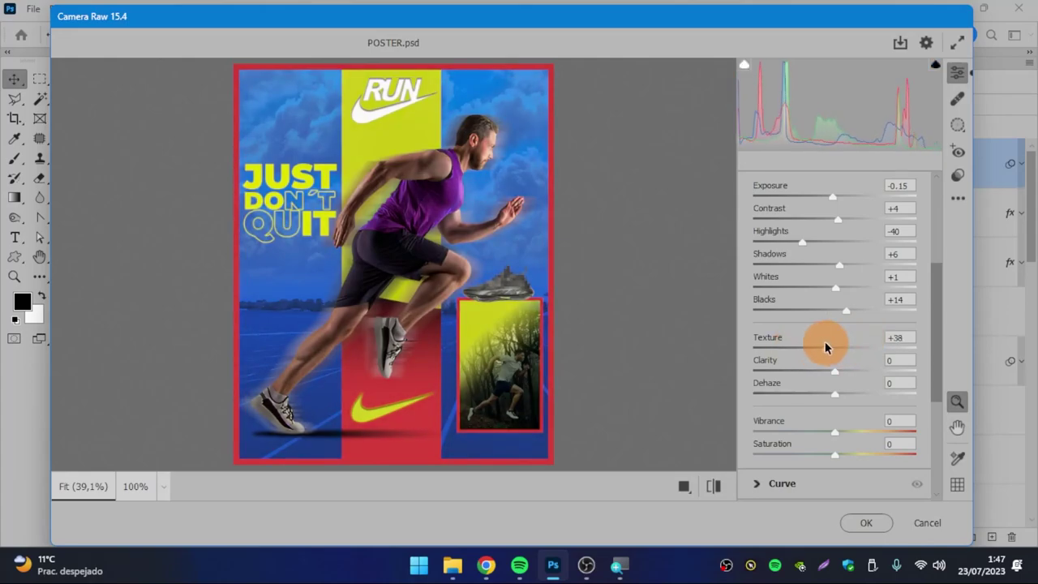
# Step: At 100% preview, set Texture +22, Clarity +2 and Dehaze -2
pyautogui.click(491, 145)
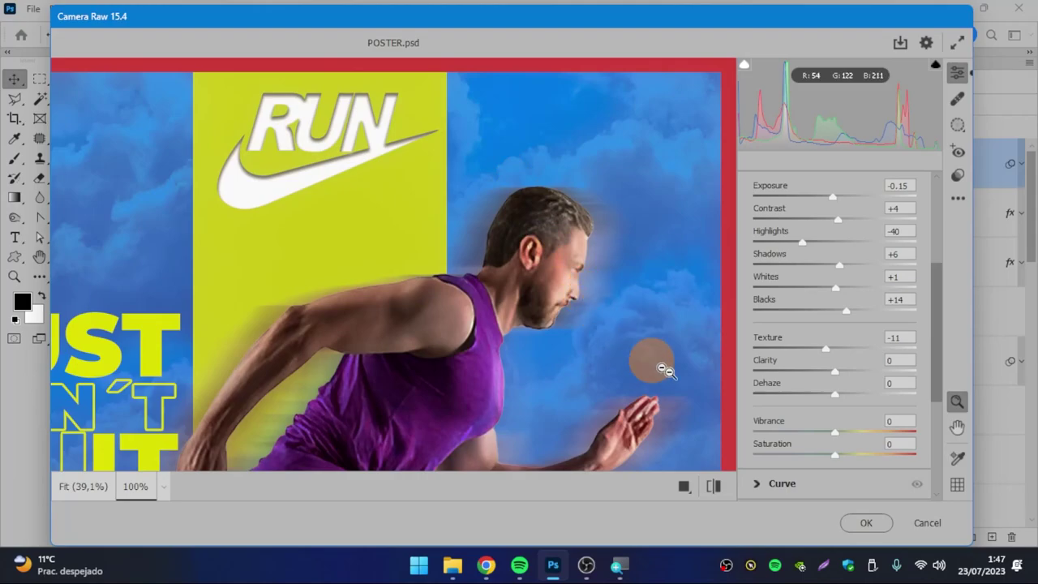
pyautogui.moveTo(825, 349)
pyautogui.mouseDown()
pyautogui.moveTo(799, 347)
pyautogui.moveTo(879, 349)
pyautogui.mouseUp()
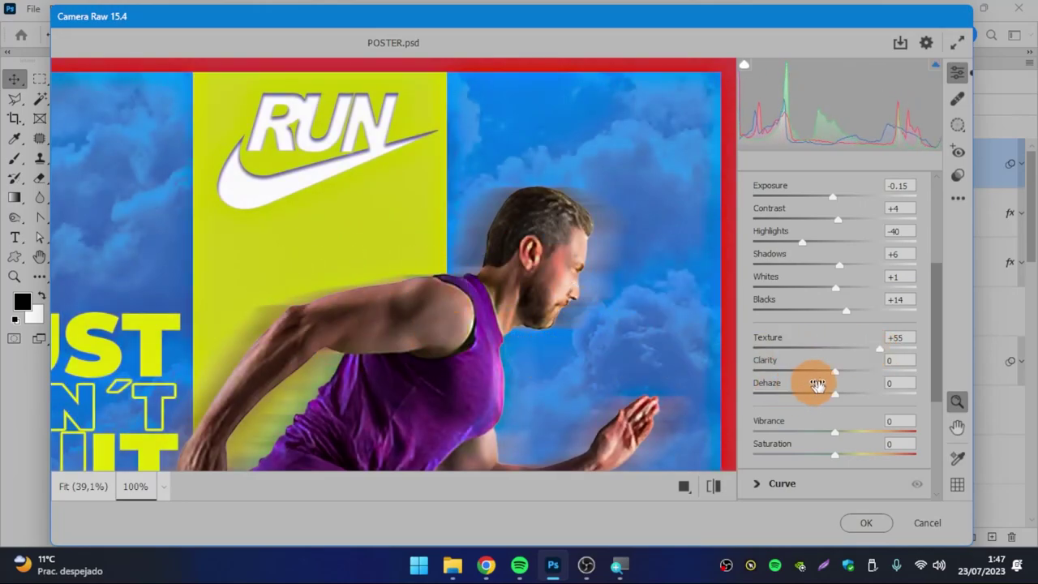
pyautogui.moveTo(835, 370); pyautogui.dragTo(860, 370)
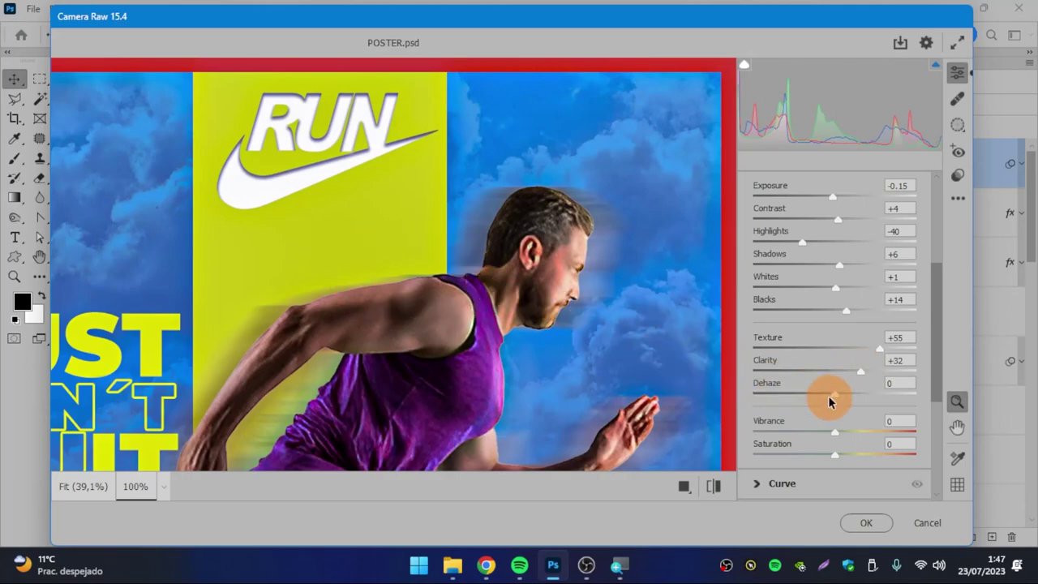
pyautogui.moveTo(835, 394)
pyautogui.mouseDown()
pyautogui.moveTo(867, 394)
pyautogui.moveTo(836, 394)
pyautogui.mouseUp()
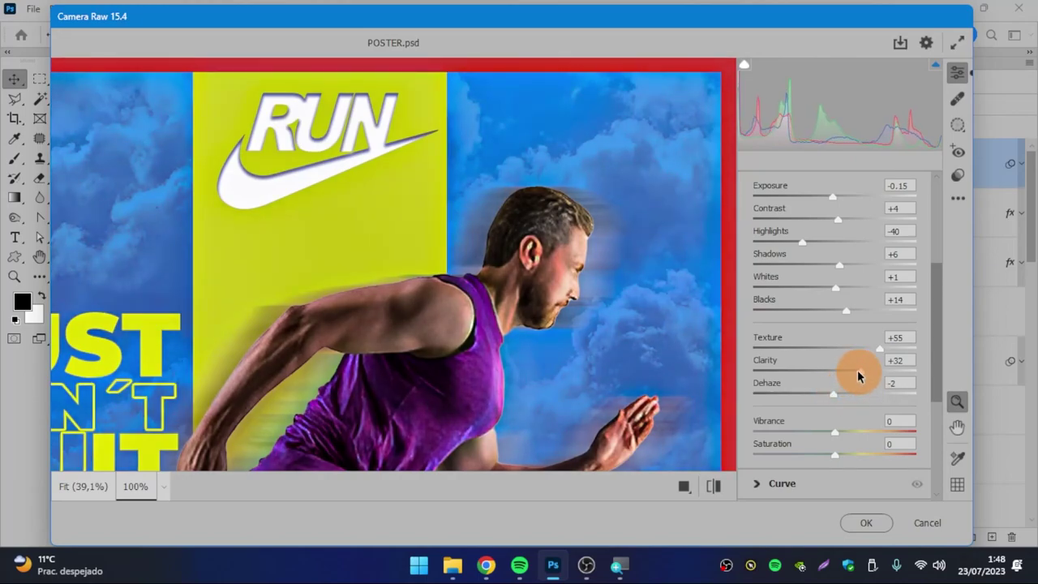
pyautogui.moveTo(861, 371)
pyautogui.mouseDown()
pyautogui.moveTo(836, 371)
pyautogui.moveTo(852, 349)
pyautogui.mouseUp()
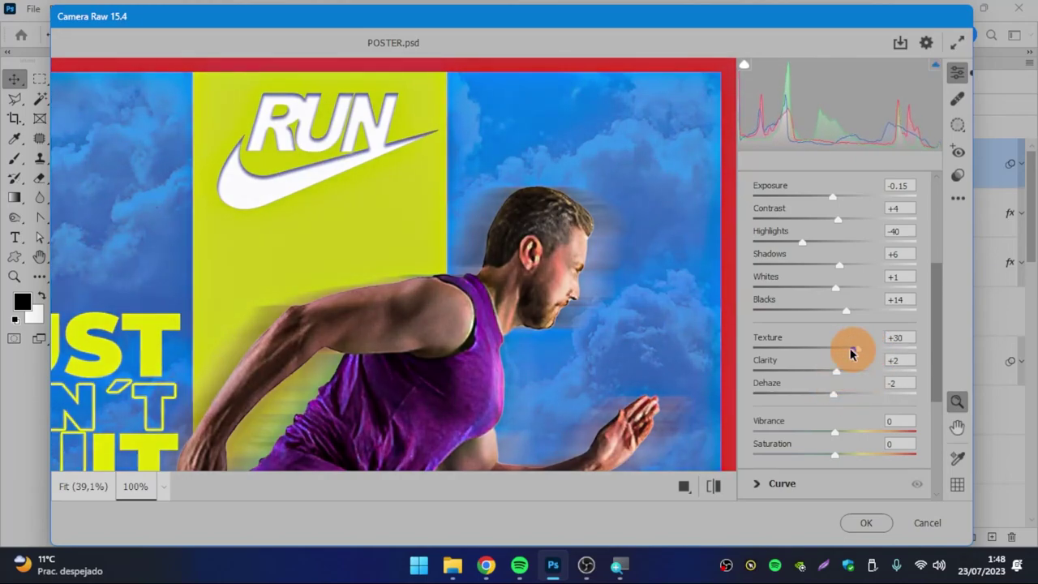
pyautogui.scroll(-2, 939, 313)
pyautogui.scroll(-1, 933, 348)
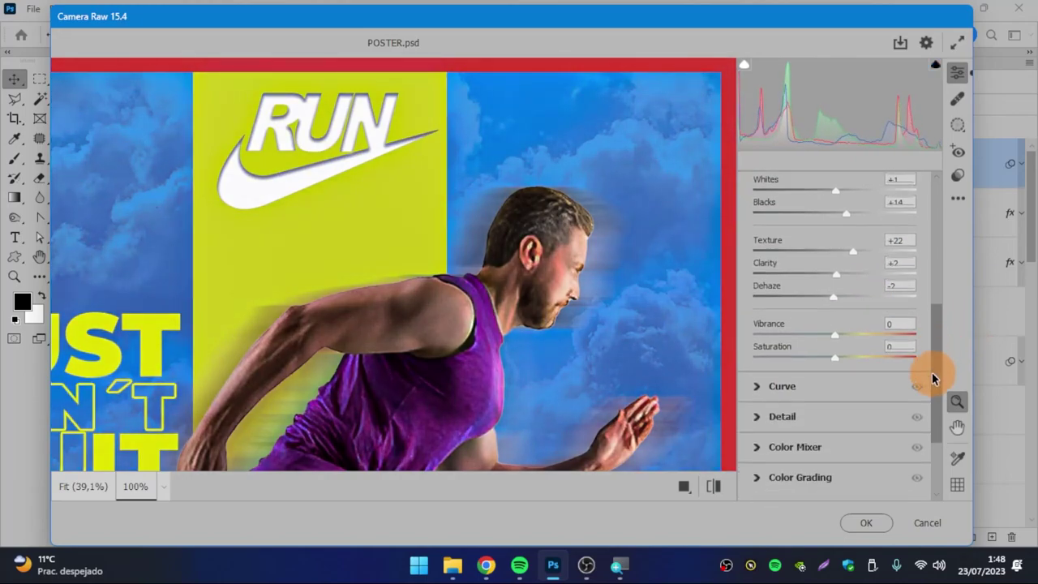
pyautogui.scroll(-1, 931, 372)
pyautogui.scroll(-1, 929, 394)
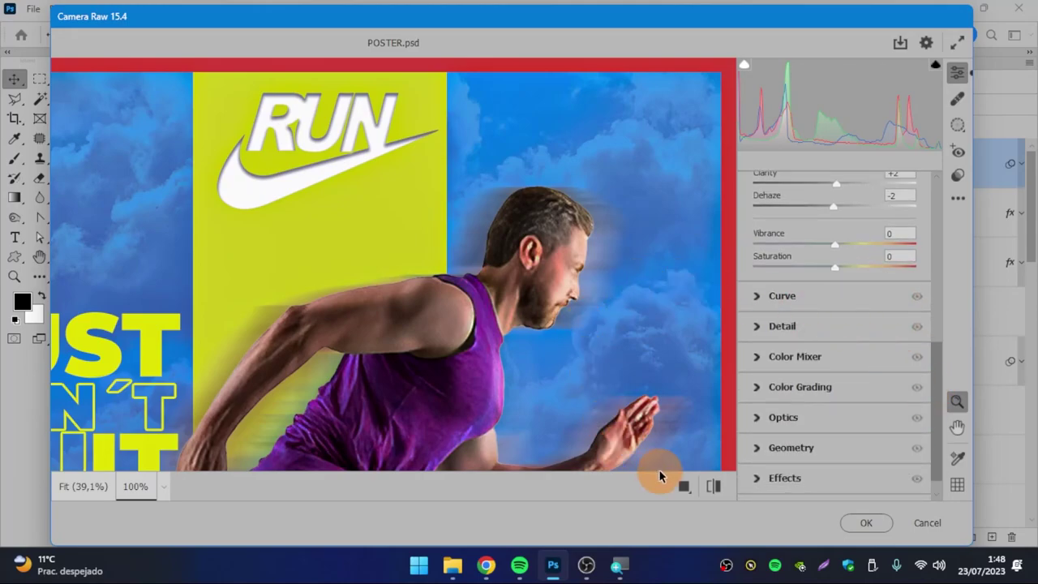
pyautogui.press('super+equal')
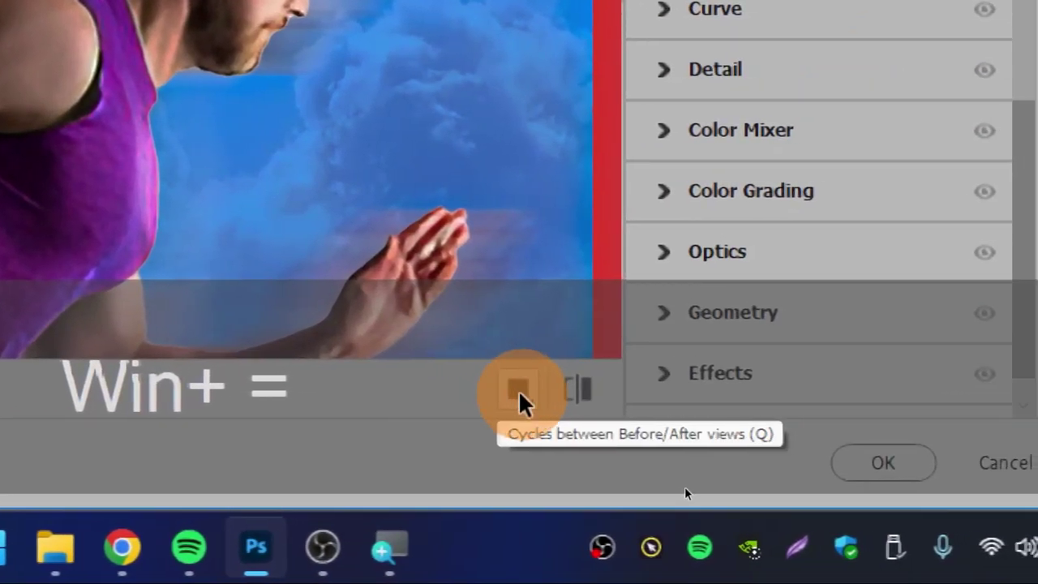
# Step: Zoom the preview out and raise Vibrance to +20 and Saturation to +22
pyautogui.click(523, 394)
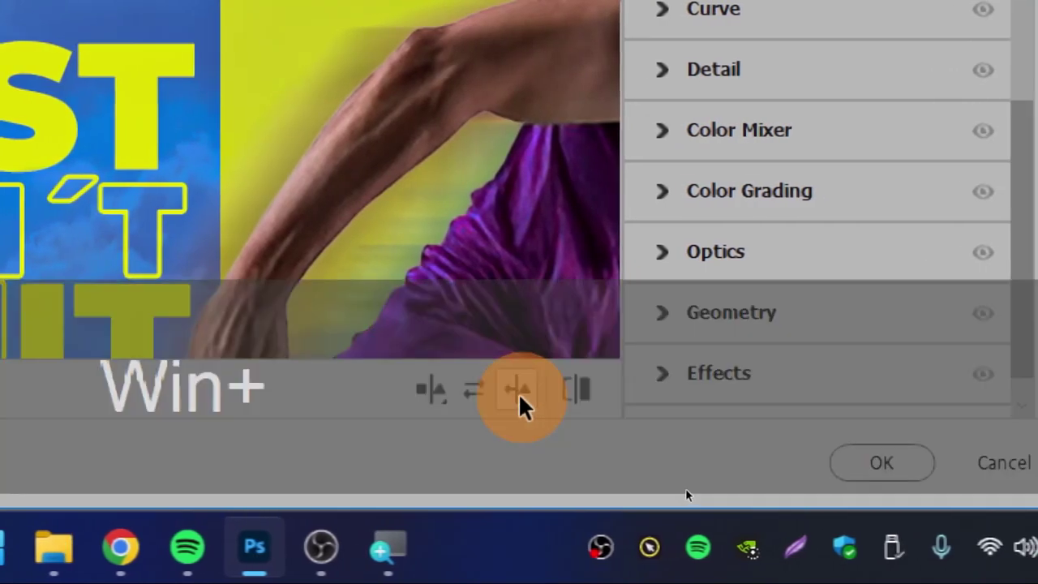
pyautogui.press('super+minus')
pyautogui.moveTo(564, 316)
pyautogui.mouseDown()
pyautogui.moveTo(528, 317)
pyautogui.moveTo(480, 206)
pyautogui.mouseUp()
pyautogui.press('h')
pyautogui.press('z')
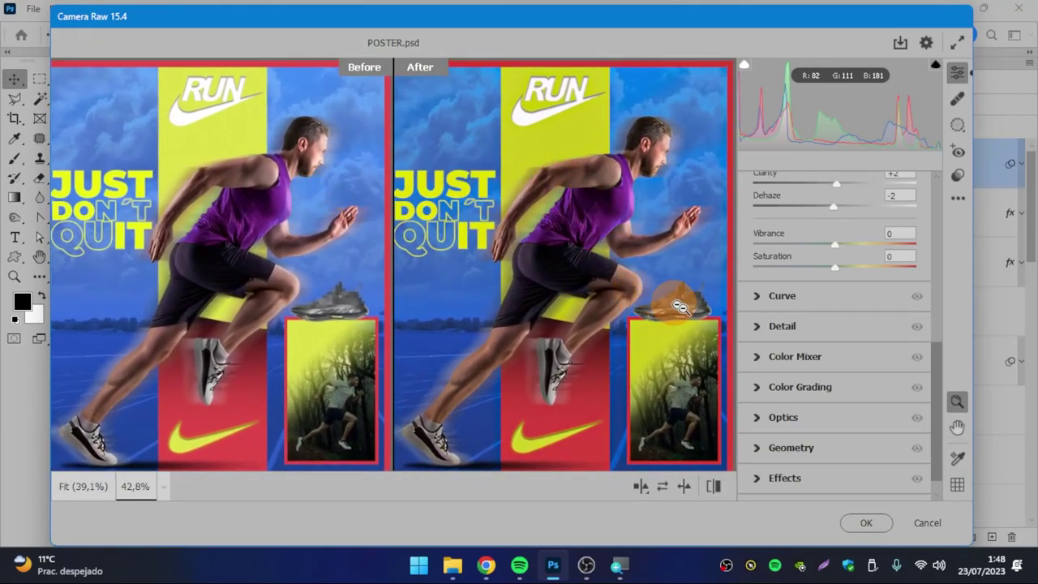
pyautogui.scroll(2, 839, 264)
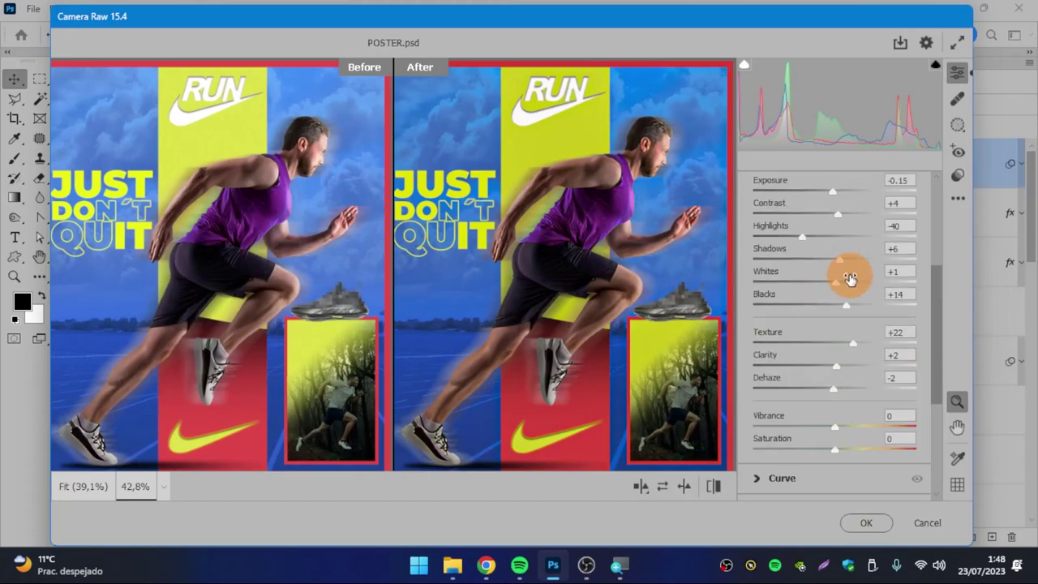
pyautogui.scroll(-1, 849, 302)
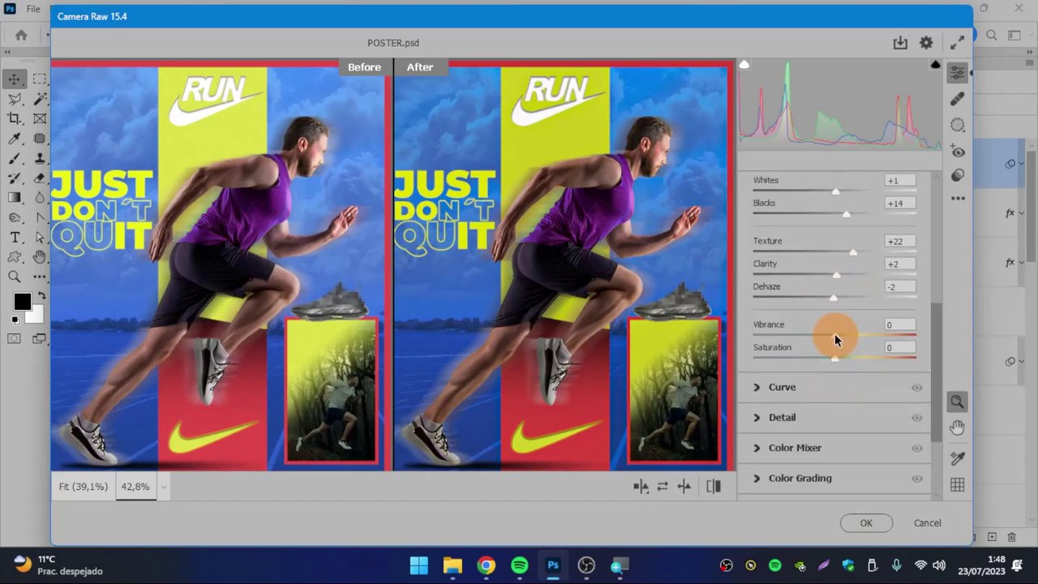
pyautogui.moveTo(834, 333)
pyautogui.mouseDown()
pyautogui.moveTo(851, 336)
pyautogui.moveTo(844, 362)
pyautogui.moveTo(853, 359)
pyautogui.mouseUp()
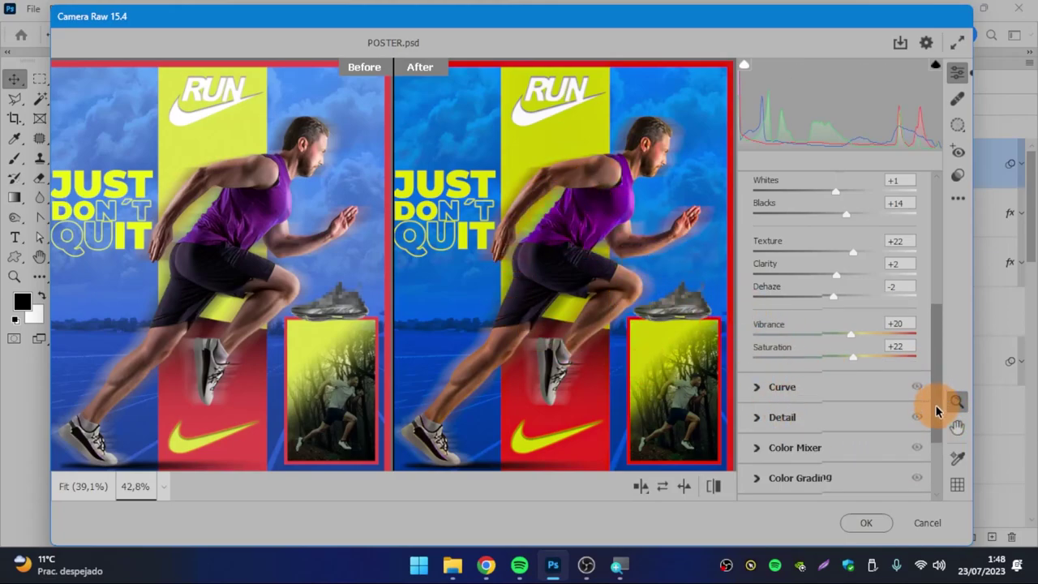
# Step: Lift the tone curve's Darks to +5, leaving Highlights, Lights and Shadows at 0
pyautogui.scroll(-1, 932, 417)
pyautogui.click(753, 340)
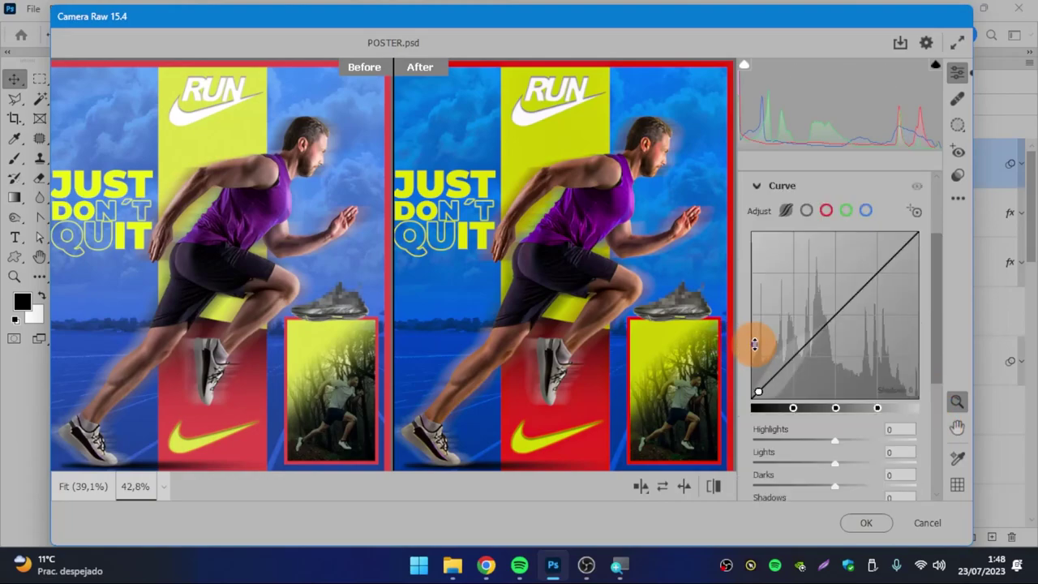
pyautogui.moveTo(827, 320)
pyautogui.mouseDown()
pyautogui.moveTo(831, 308)
pyautogui.moveTo(892, 336)
pyautogui.mouseUp()
pyautogui.moveTo(938, 297); pyautogui.dragTo(937, 375)
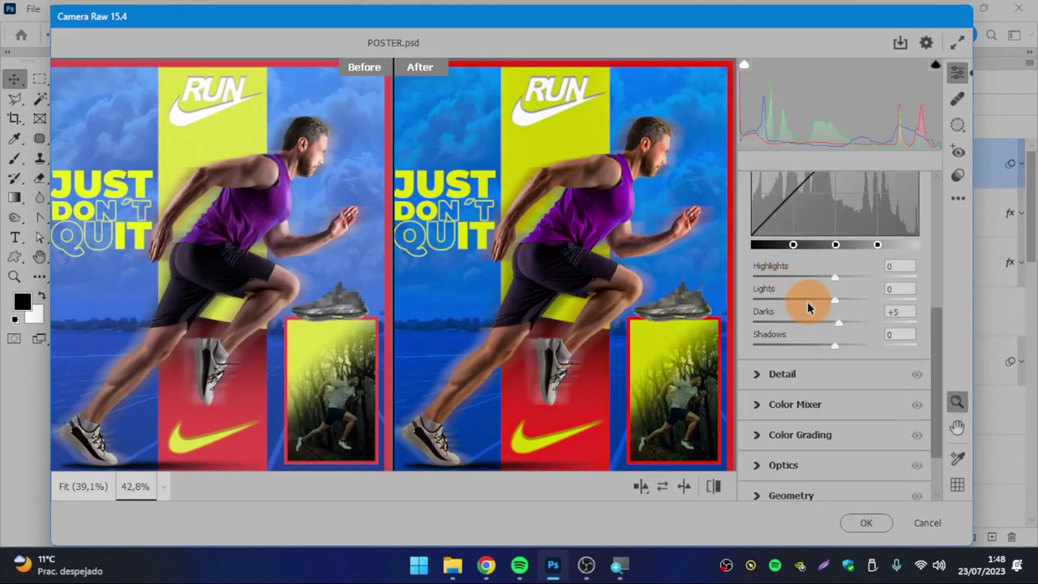
pyautogui.click(757, 375)
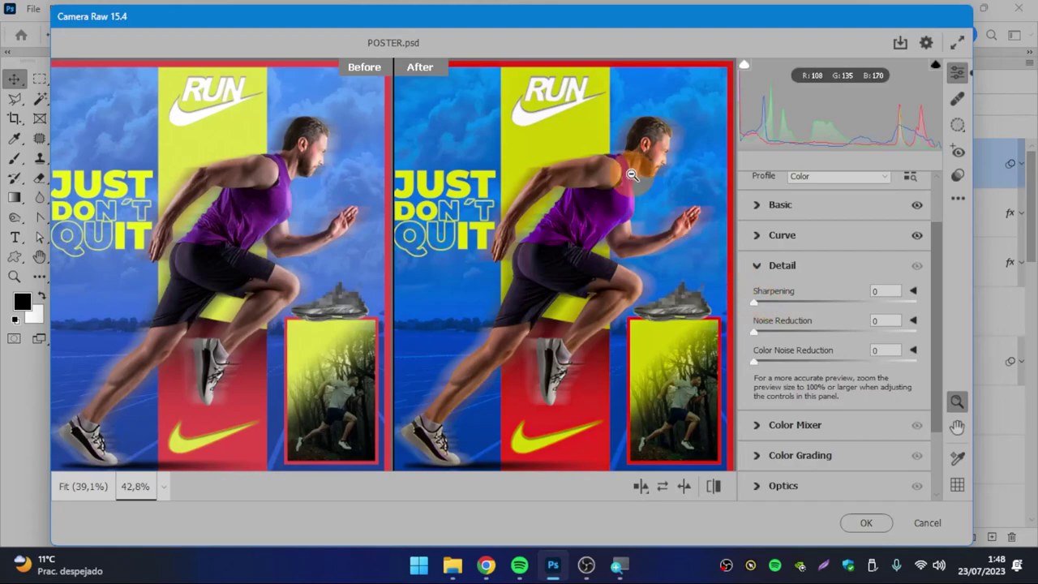
# Step: Set Sharpening to 24 and Noise Reduction to 48 in the Detail panel
pyautogui.scroll(2, 665, 144)
pyautogui.scroll(1, 665, 145)
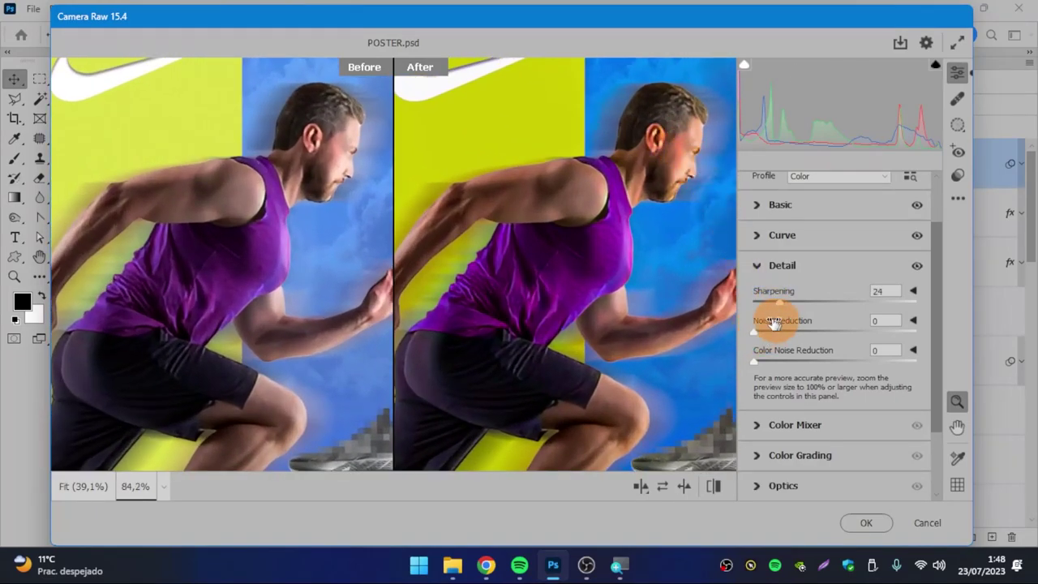
pyautogui.moveTo(754, 336); pyautogui.dragTo(762, 333)
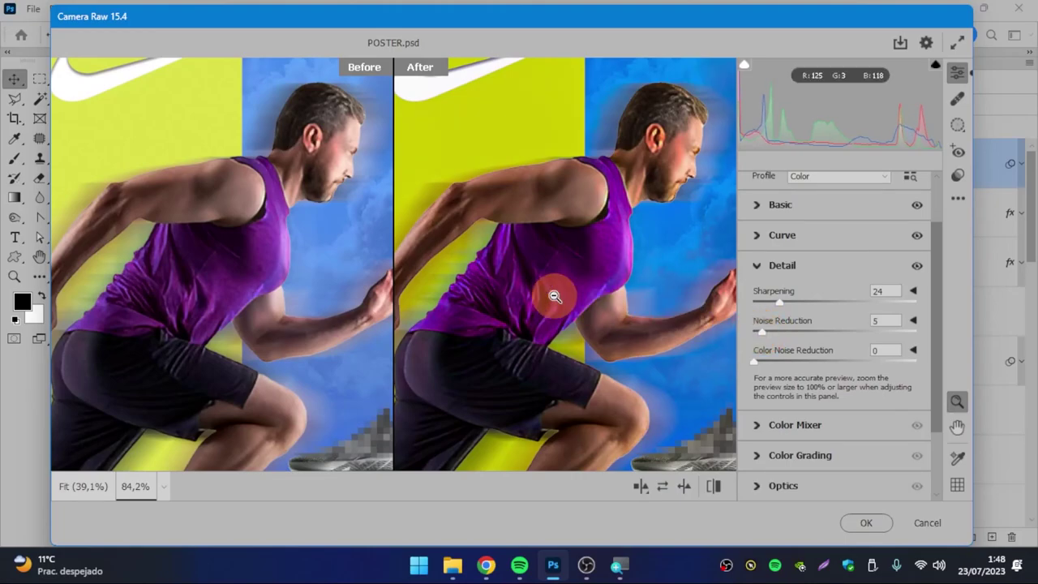
pyautogui.scroll(3, 567, 284)
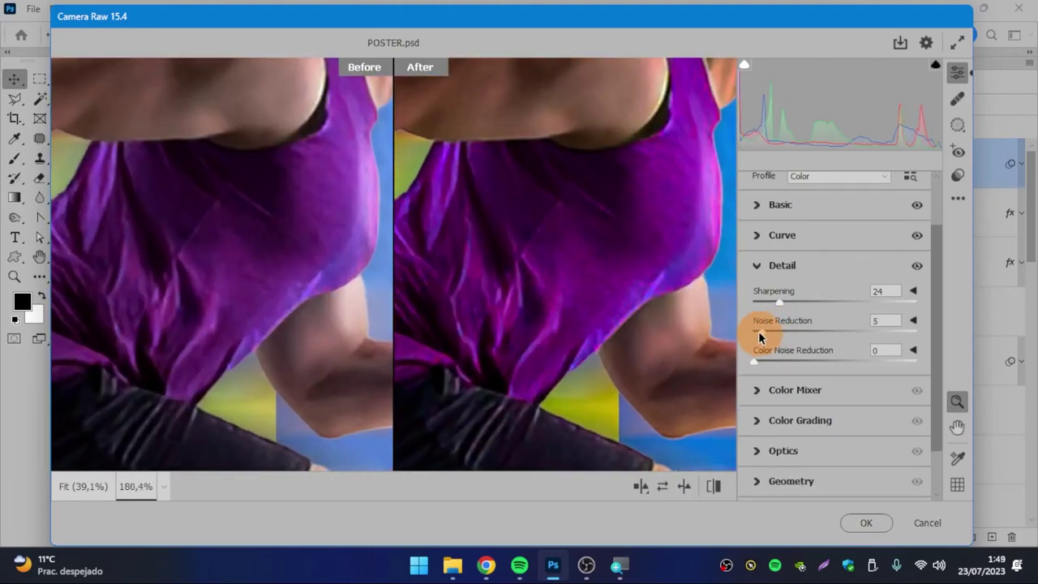
pyautogui.moveTo(762, 333)
pyautogui.mouseDown()
pyautogui.moveTo(809, 326)
pyautogui.moveTo(749, 332)
pyautogui.mouseUp()
pyautogui.moveTo(755, 332); pyautogui.dragTo(831, 331)
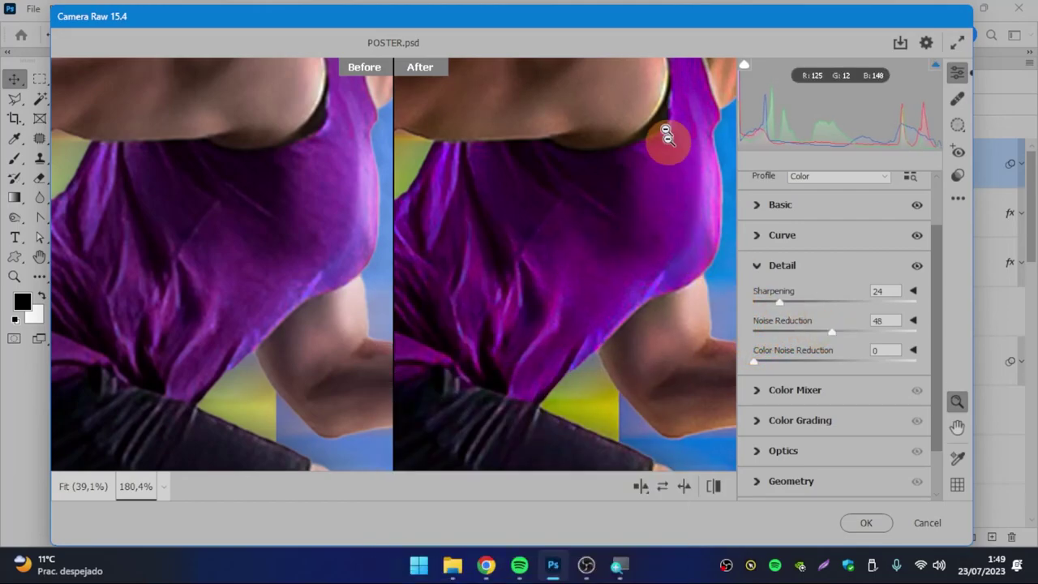
# Step: Add Color Noise Reduction 33 and pan the magnified preview across the runner to check
pyautogui.moveTo(757, 362); pyautogui.dragTo(811, 359)
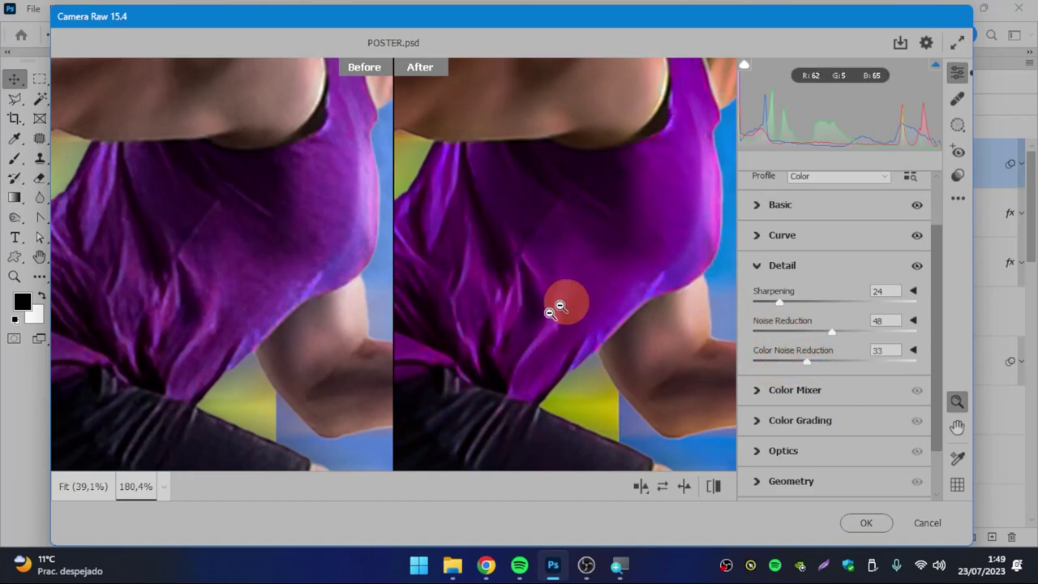
pyautogui.scroll(-1, 640, 332)
pyautogui.scroll(5, 679, 376)
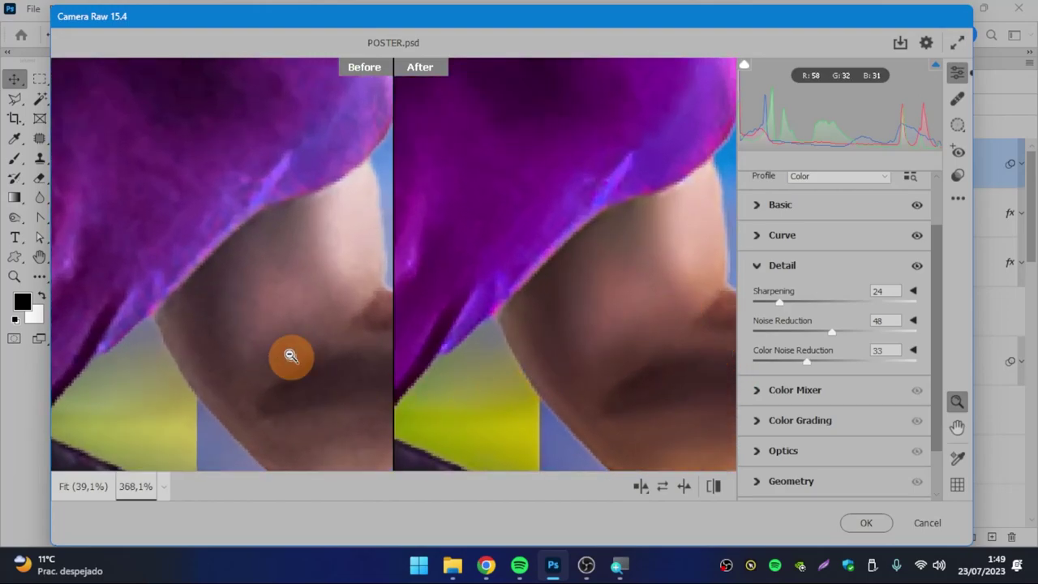
pyautogui.scroll(-3, 487, 266)
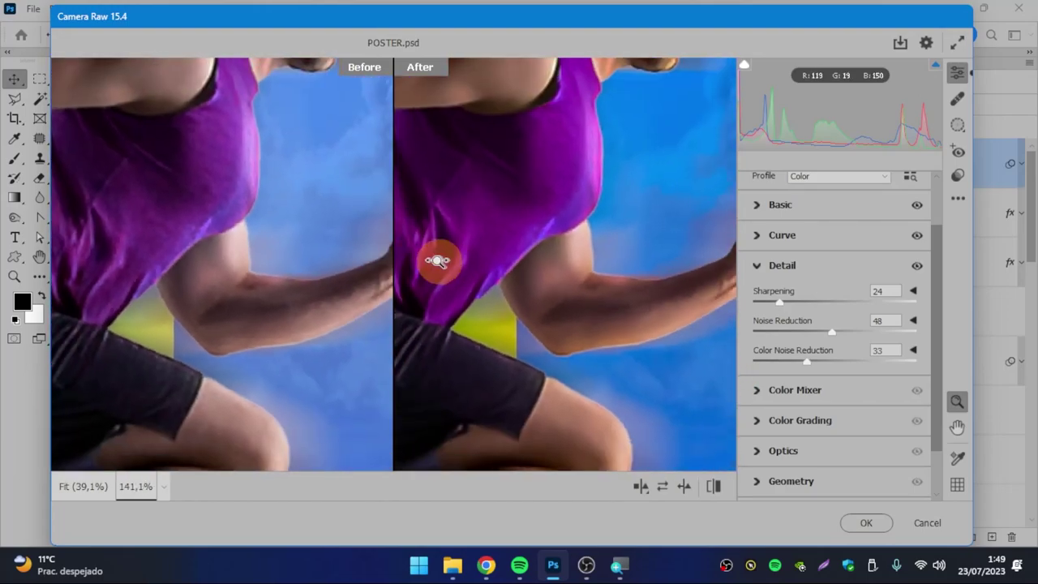
pyautogui.scroll(-3, 440, 271)
pyautogui.moveTo(395, 271); pyautogui.dragTo(563, 225)
pyautogui.scroll(-2, 549, 262)
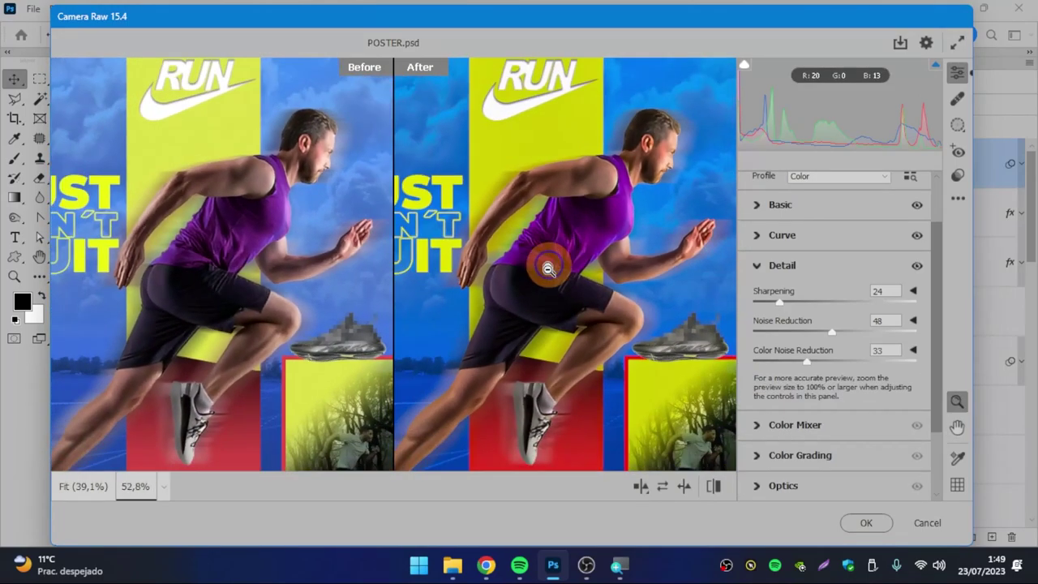
pyautogui.scroll(-1, 929, 369)
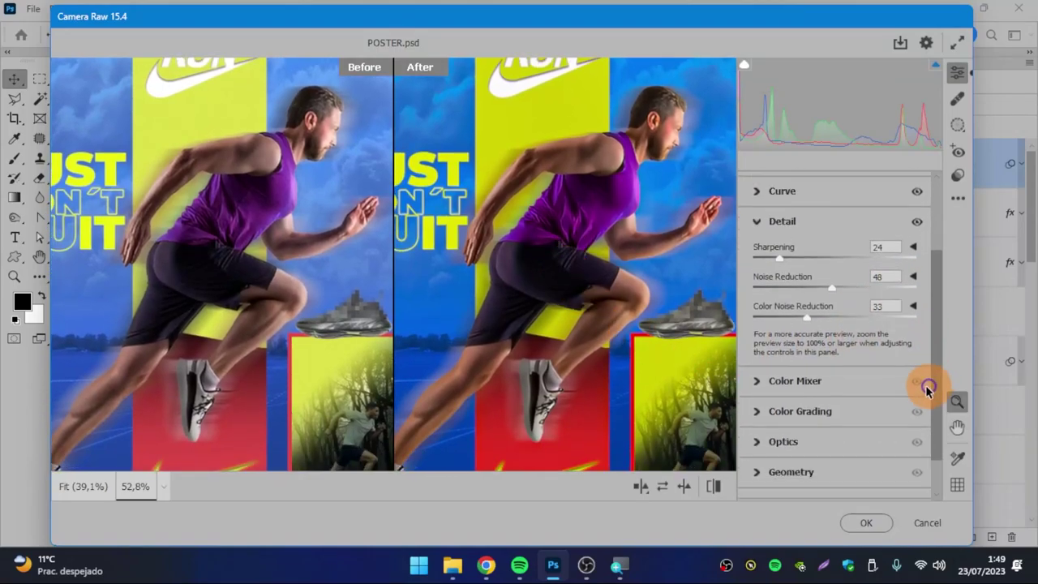
# Step: In Color Mixer, shift Purple to Hue +37, Saturation +15 and Luminance +4
pyautogui.click(756, 387)
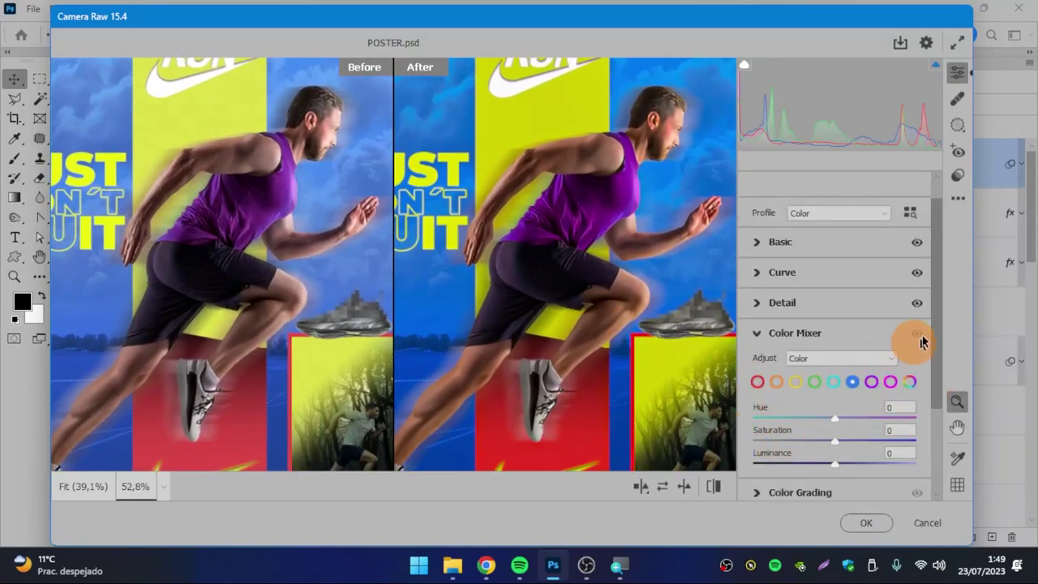
pyautogui.moveTo(938, 336); pyautogui.dragTo(929, 427)
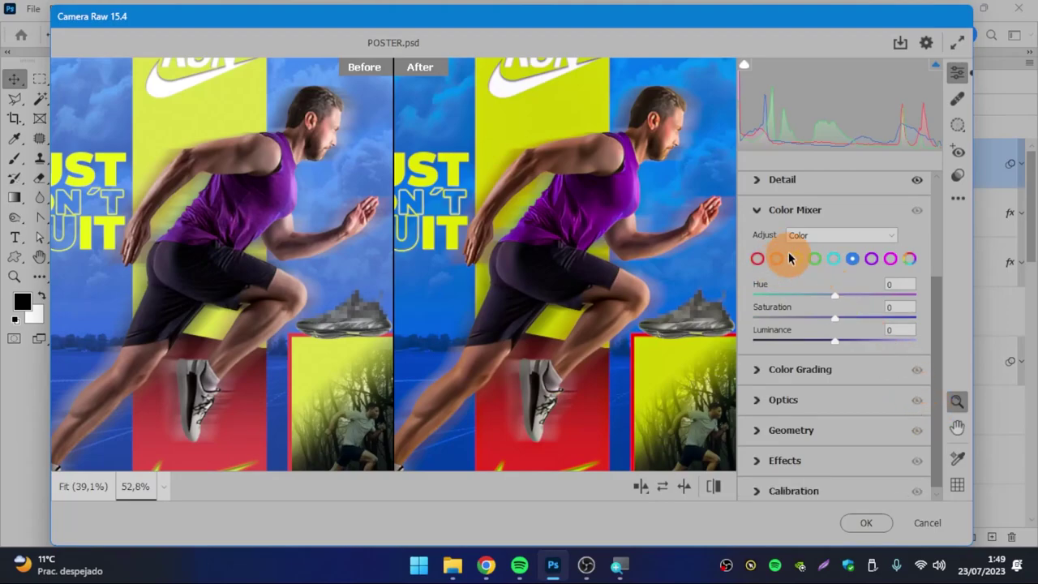
pyautogui.click(857, 259)
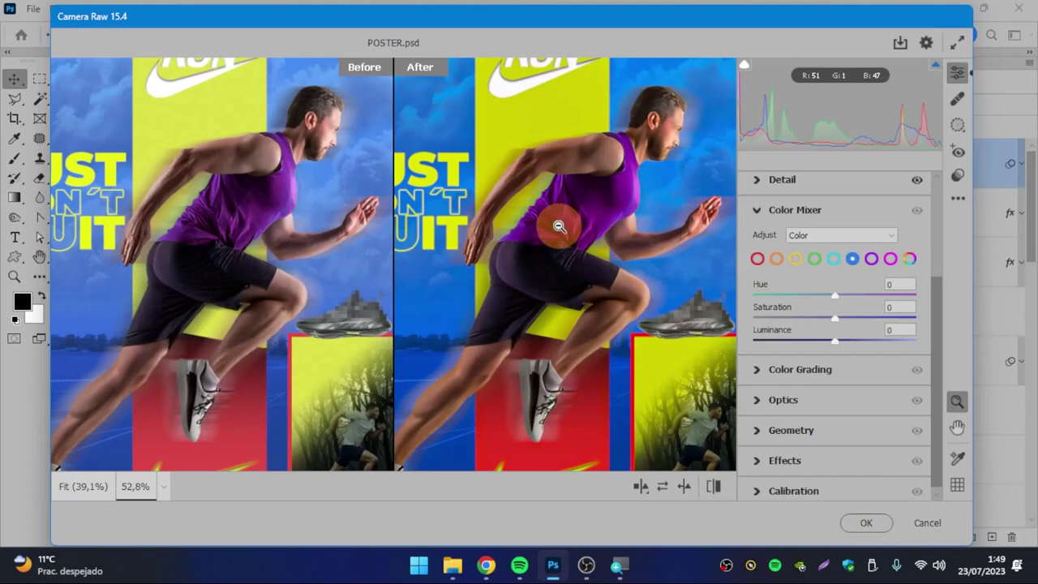
pyautogui.scroll(2, 871, 265)
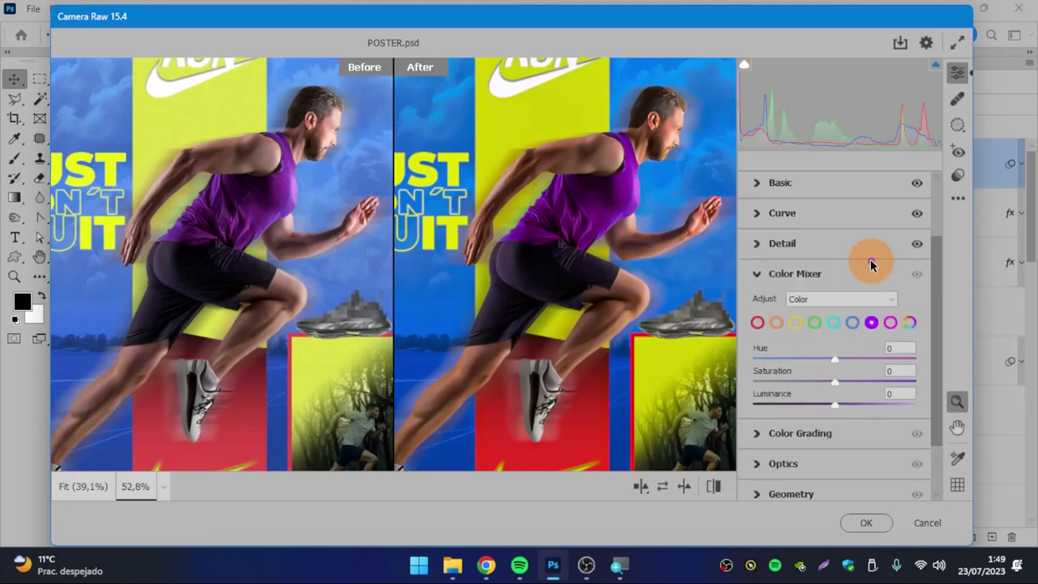
pyautogui.click(871, 322)
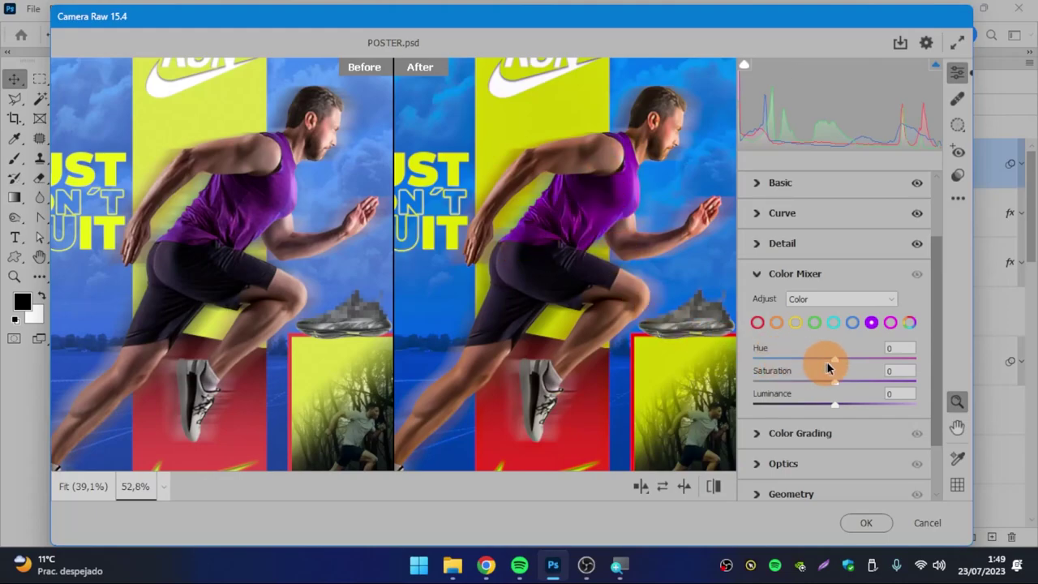
pyautogui.moveTo(834, 354)
pyautogui.mouseDown()
pyautogui.moveTo(789, 360)
pyautogui.moveTo(865, 359)
pyautogui.mouseUp()
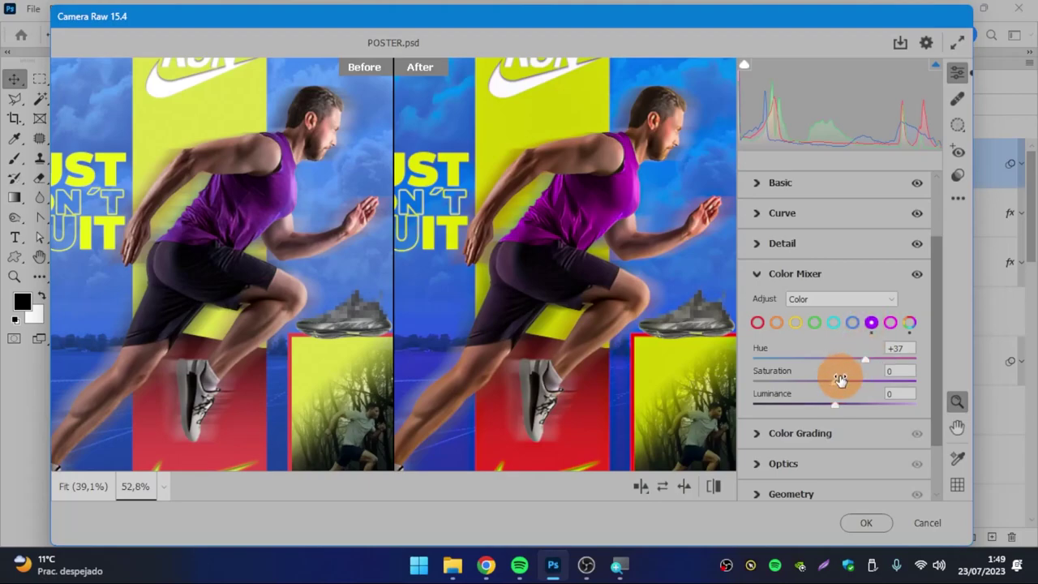
pyautogui.moveTo(835, 382)
pyautogui.mouseDown()
pyautogui.moveTo(737, 378)
pyautogui.moveTo(855, 378)
pyautogui.moveTo(807, 410)
pyautogui.moveTo(774, 408)
pyautogui.moveTo(850, 407)
pyautogui.moveTo(839, 407)
pyautogui.mouseUp()
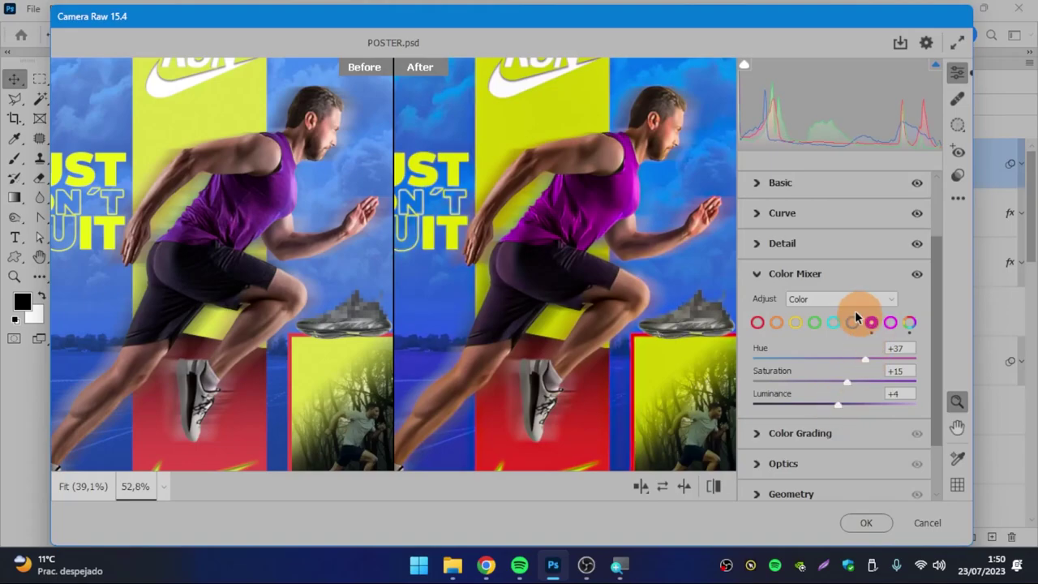
pyautogui.moveTo(926, 333)
pyautogui.mouseDown()
pyautogui.moveTo(936, 352)
pyautogui.moveTo(925, 435)
pyautogui.mouseUp()
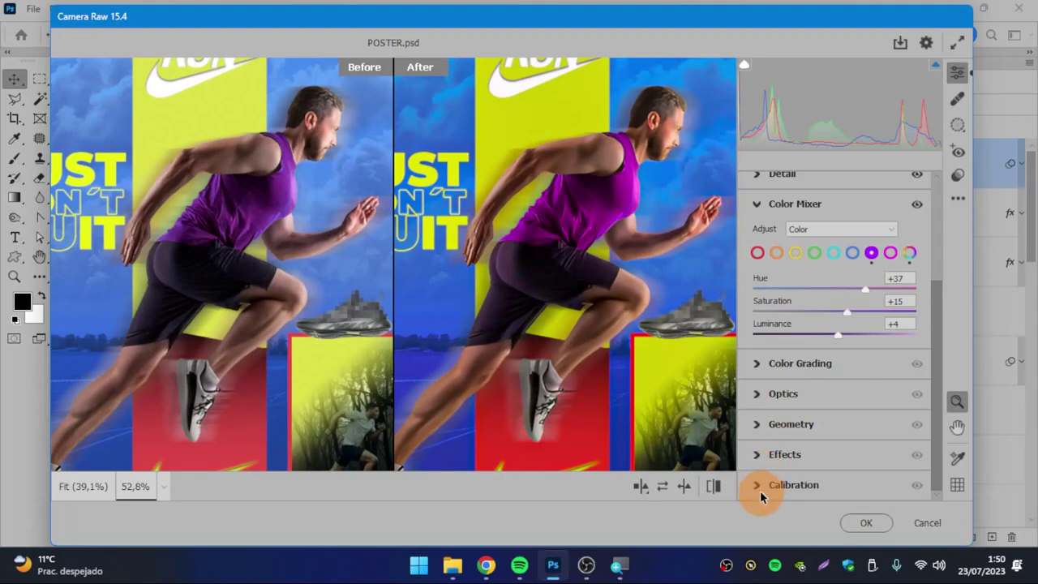
# Step: Browse Color Grading, Optics and Geometry, then expand Effects to show Grain and Vignetting at 0
pyautogui.click(755, 374)
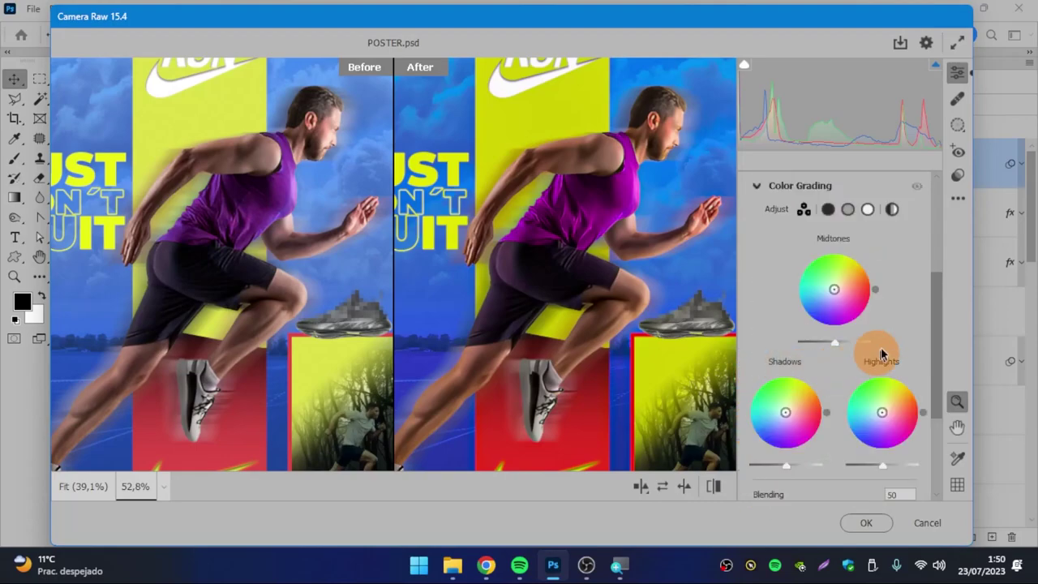
pyautogui.moveTo(935, 300); pyautogui.dragTo(938, 397)
pyautogui.click(754, 395)
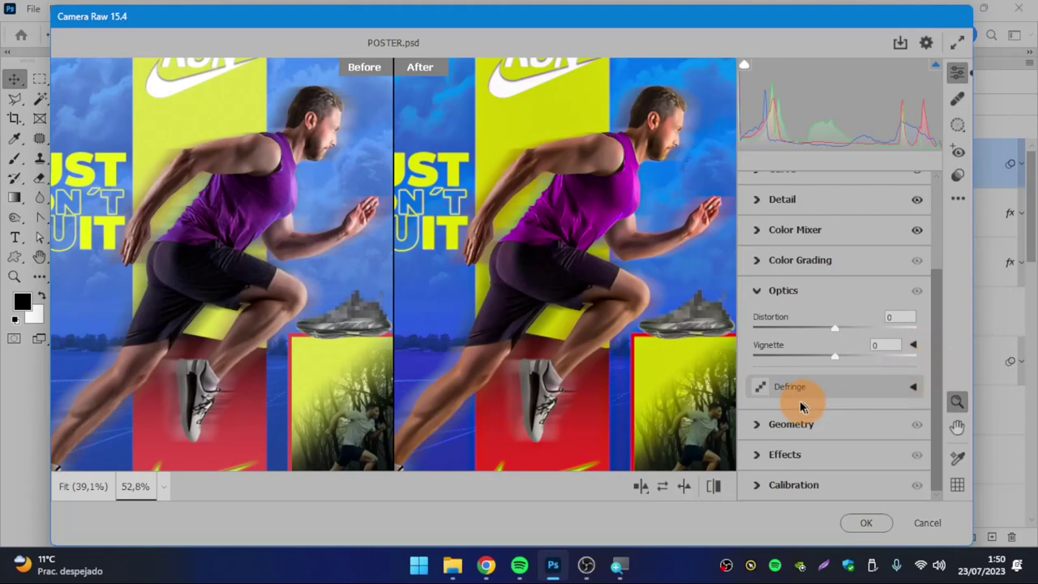
pyautogui.click(757, 425)
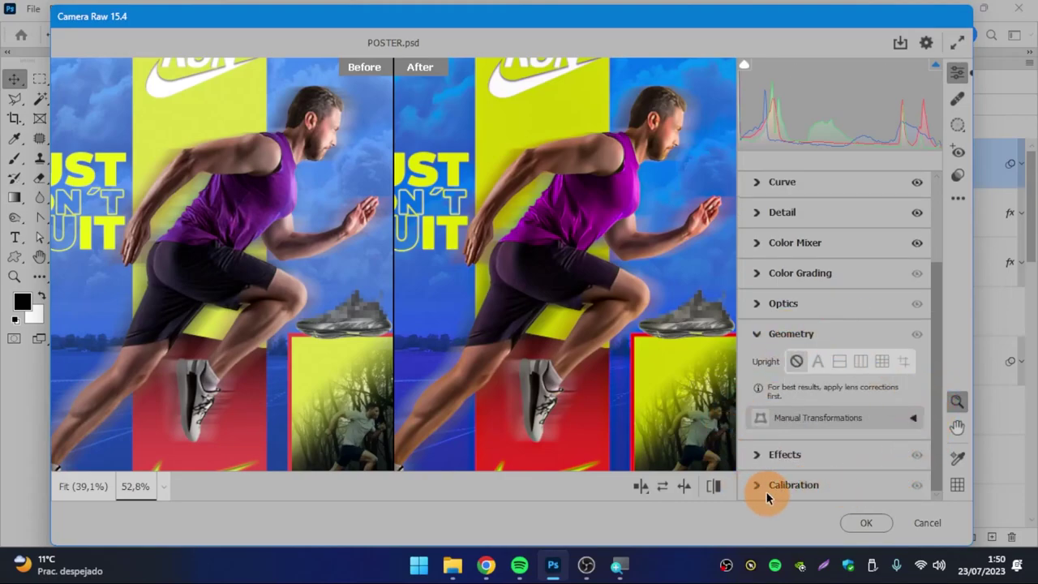
pyautogui.click(757, 458)
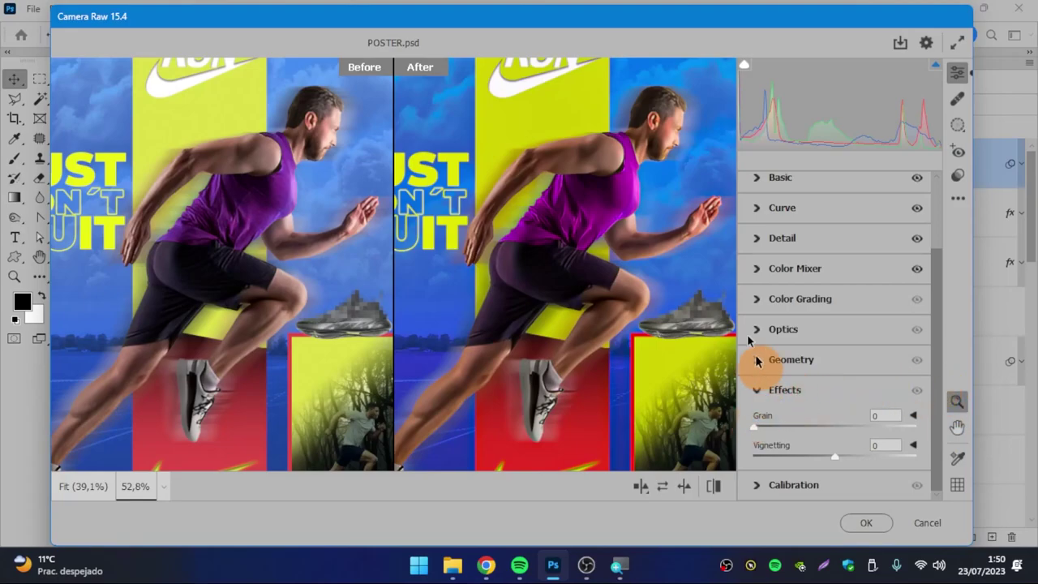
# Step: Zoom in on the runner's head and try adding film grain to the poster
pyautogui.moveTo(644, 110); pyautogui.dragTo(711, 107)
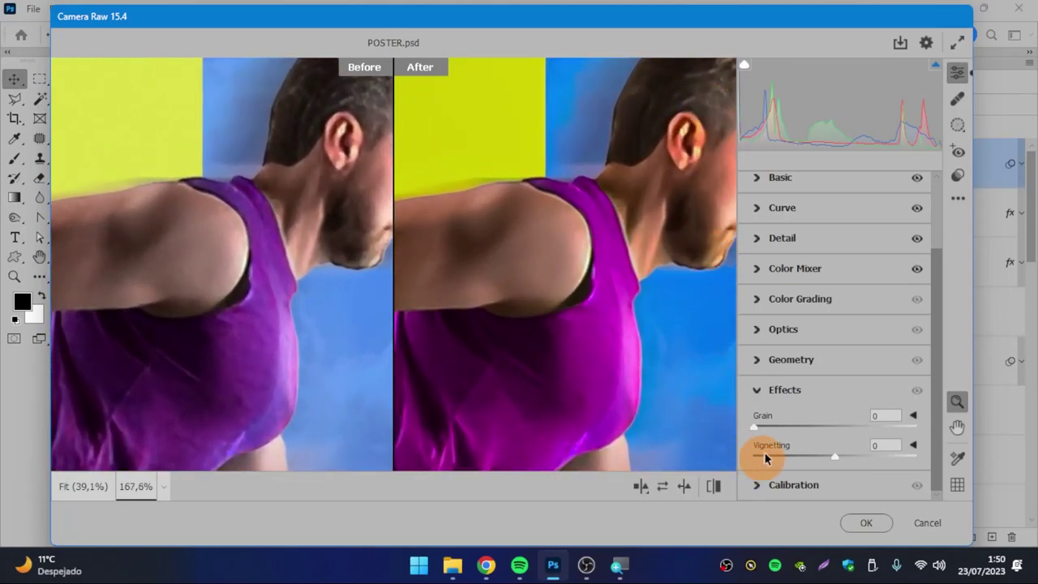
pyautogui.moveTo(761, 427); pyautogui.dragTo(803, 425)
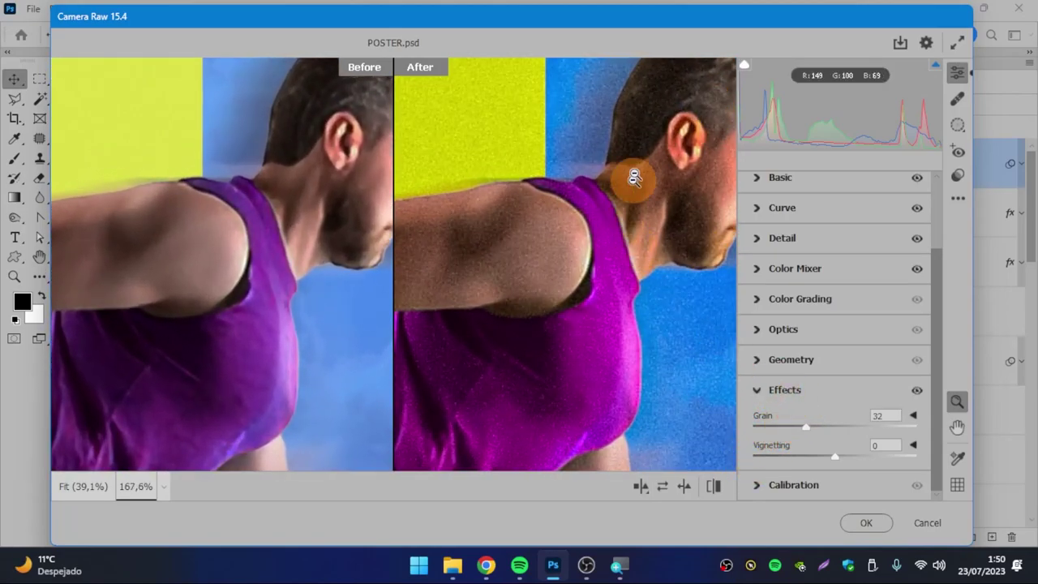
pyautogui.moveTo(637, 173); pyautogui.dragTo(533, 208)
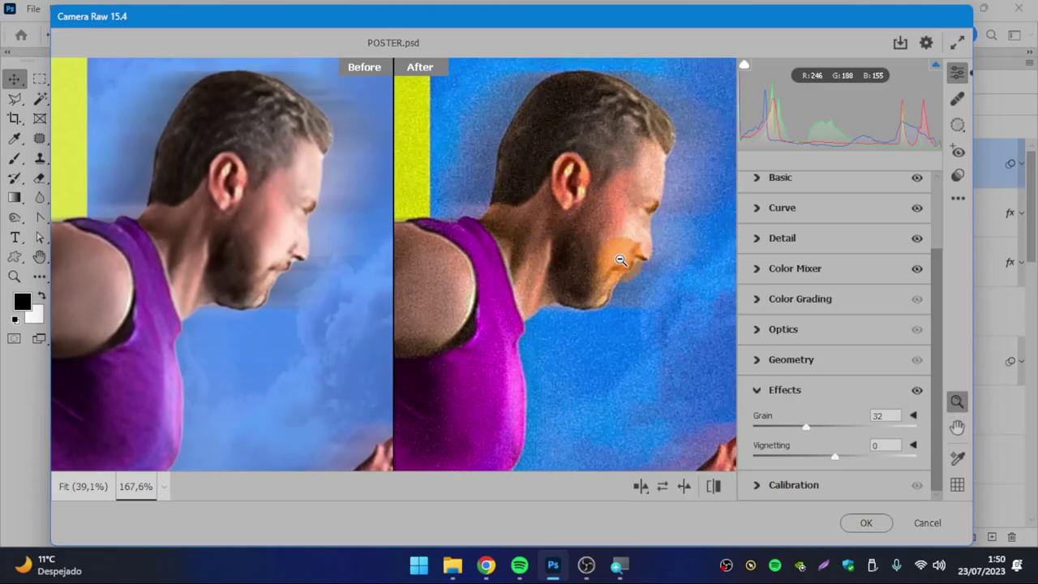
pyautogui.moveTo(607, 259)
pyautogui.mouseDown()
pyautogui.moveTo(533, 261)
pyautogui.moveTo(570, 236)
pyautogui.mouseUp()
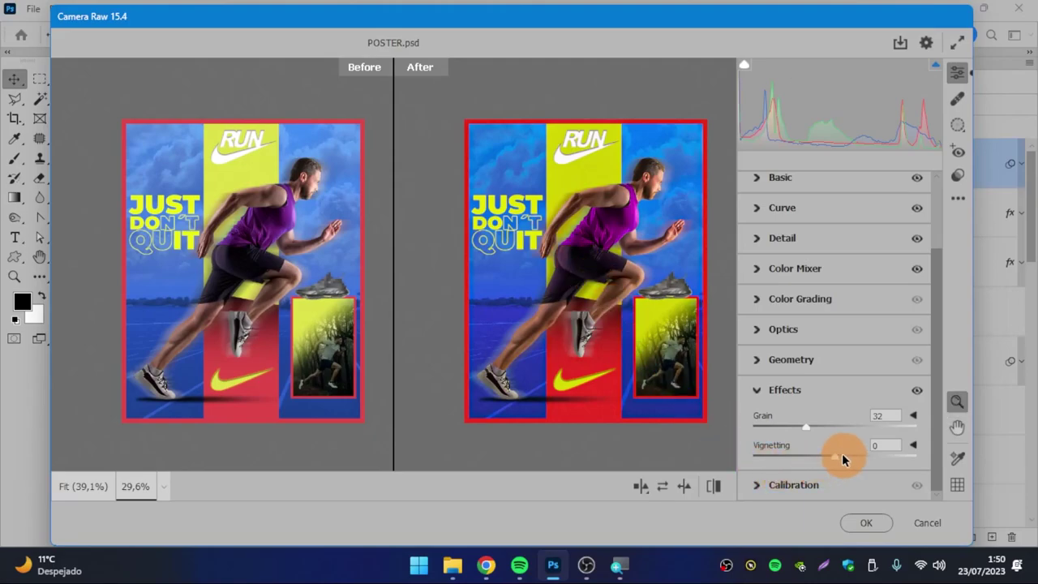
# Step: Set Vignetting and Grain back to 0 and expand the Calibration settings
pyautogui.moveTo(835, 456)
pyautogui.mouseDown()
pyautogui.moveTo(784, 457)
pyautogui.moveTo(887, 452)
pyautogui.moveTo(837, 457)
pyautogui.moveTo(859, 457)
pyautogui.moveTo(829, 445)
pyautogui.mouseUp()
pyautogui.write('0')
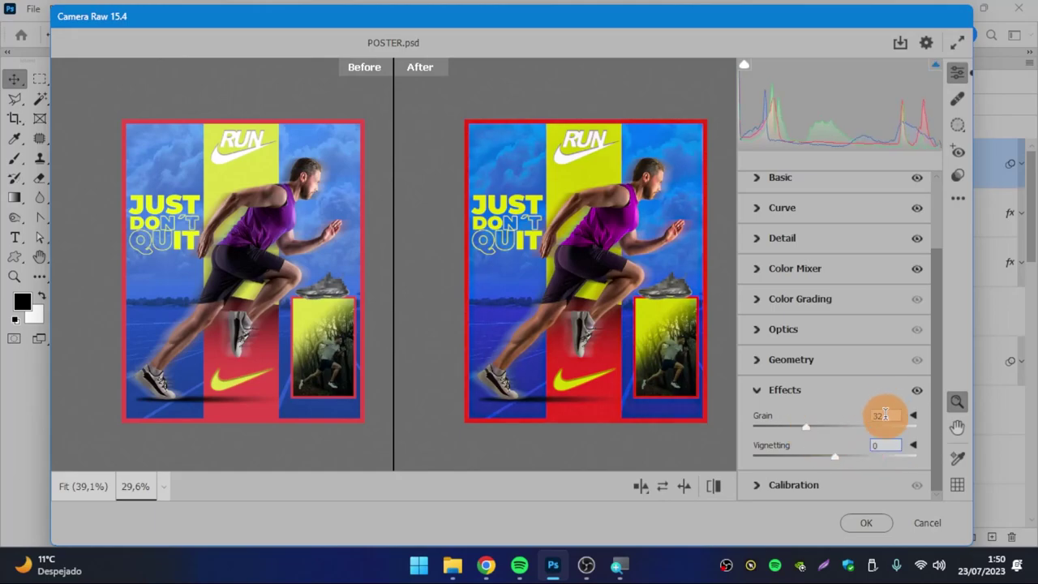
pyautogui.click(839, 420)
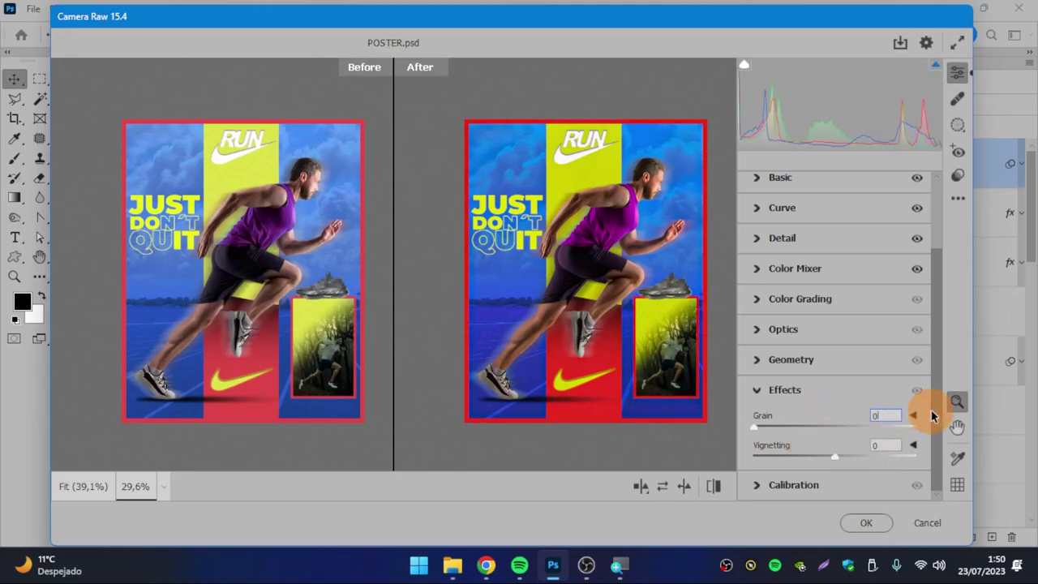
pyautogui.click(781, 484)
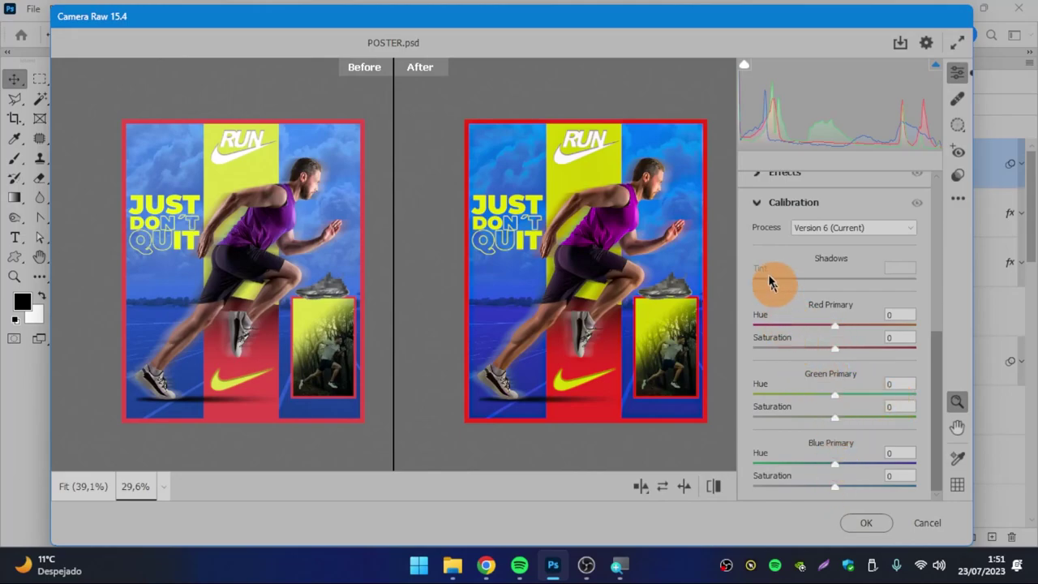
# Step: Collapse Calibration and bring up the Before/After preview layout menu
pyautogui.click(757, 204)
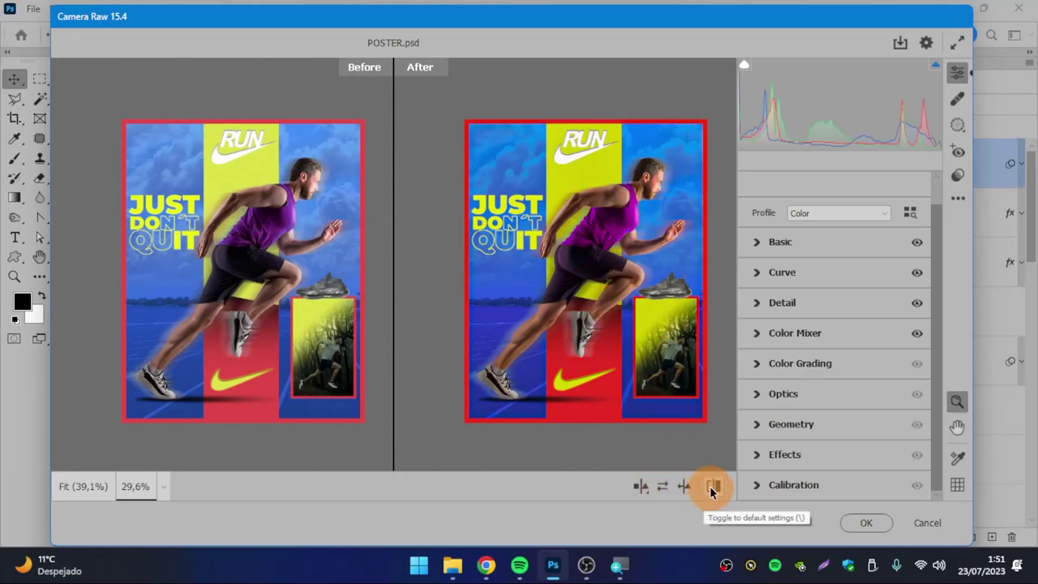
pyautogui.click(640, 487)
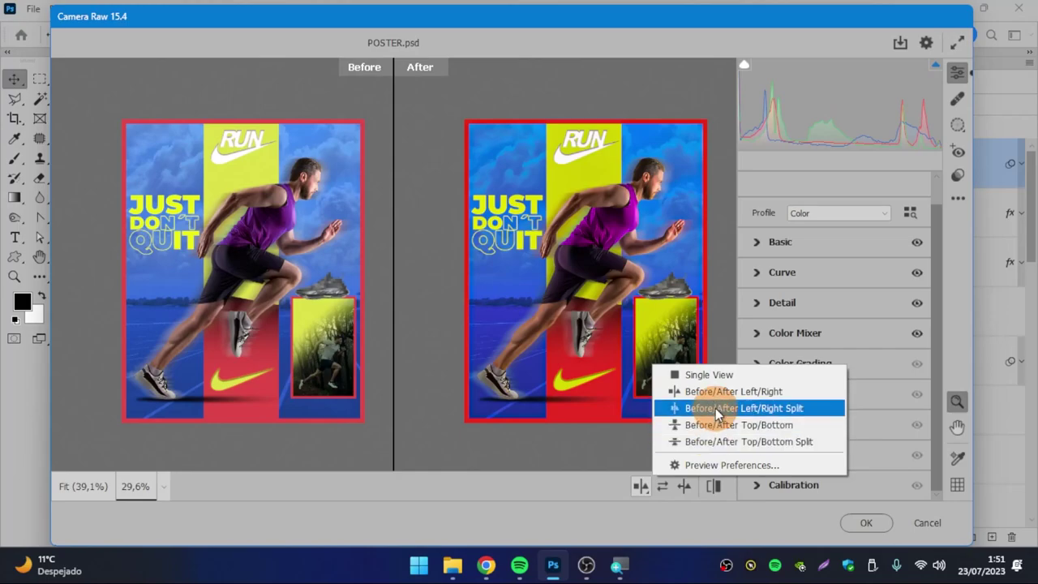
# Step: Split the preview into before and after halves and zoom in on the runner
pyautogui.click(717, 414)
pyautogui.moveTo(405, 187); pyautogui.dragTo(477, 169)
pyautogui.moveTo(463, 171); pyautogui.dragTo(440, 177)
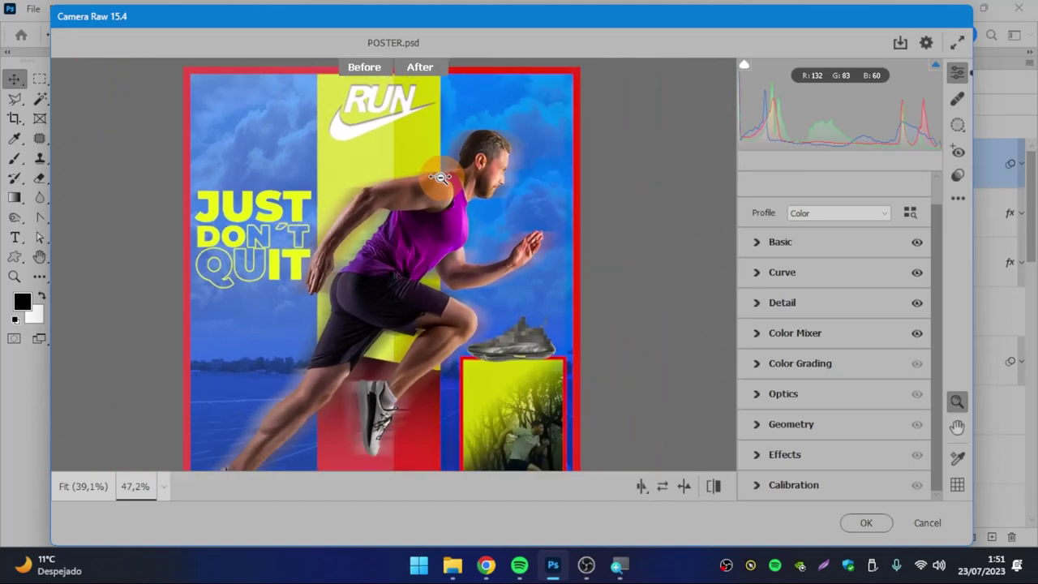
pyautogui.moveTo(390, 133)
pyautogui.mouseDown()
pyautogui.moveTo(412, 130)
pyautogui.moveTo(493, 185)
pyautogui.moveTo(290, 167)
pyautogui.moveTo(390, 181)
pyautogui.moveTo(597, 162)
pyautogui.moveTo(287, 157)
pyautogui.moveTo(567, 144)
pyautogui.moveTo(447, 141)
pyautogui.mouseUp()
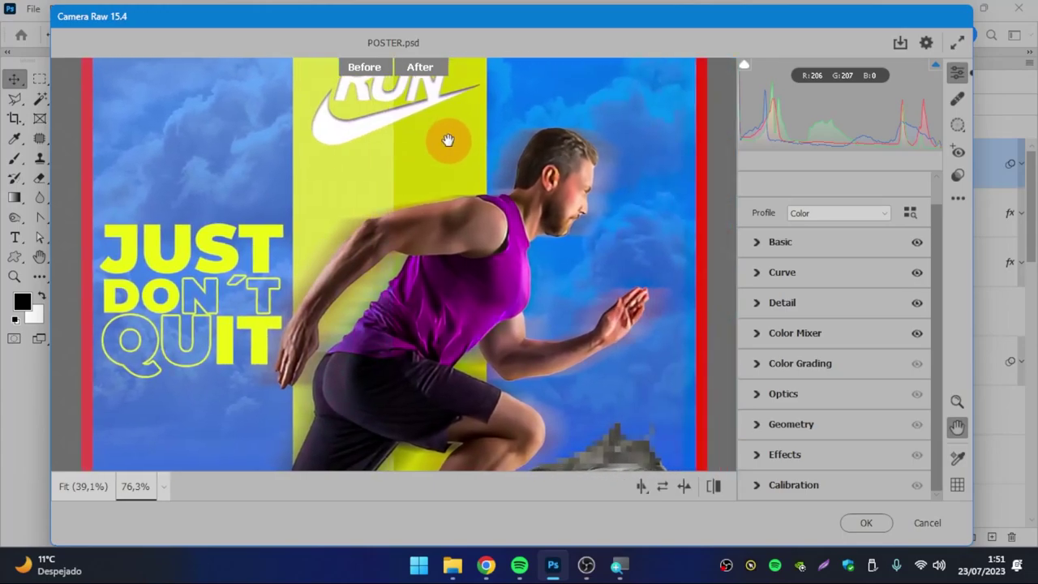
# Step: Switch to the Before/After Left/Right layout and zoom out to both full posters
pyautogui.click(642, 486)
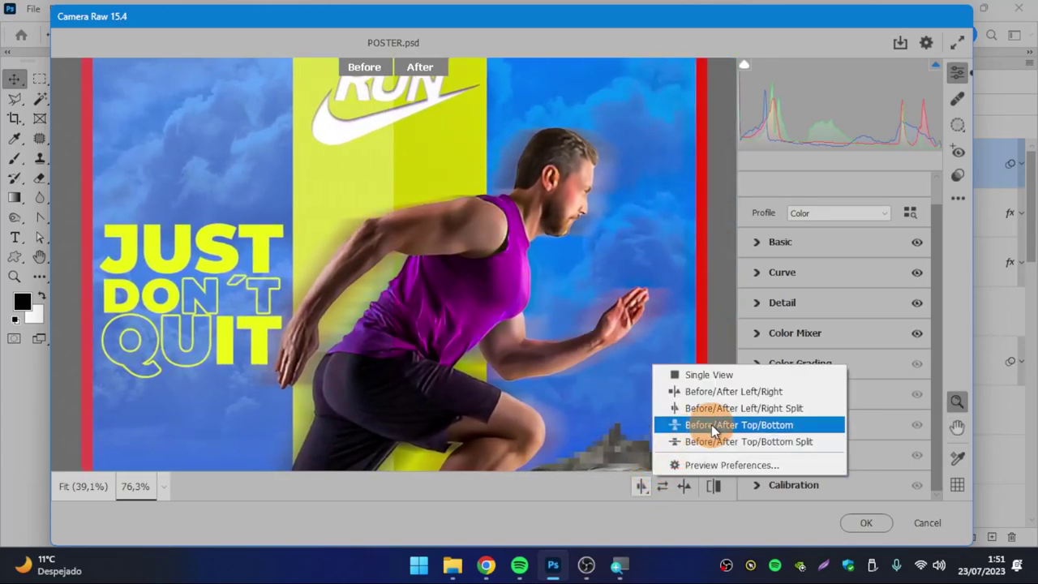
pyautogui.click(717, 393)
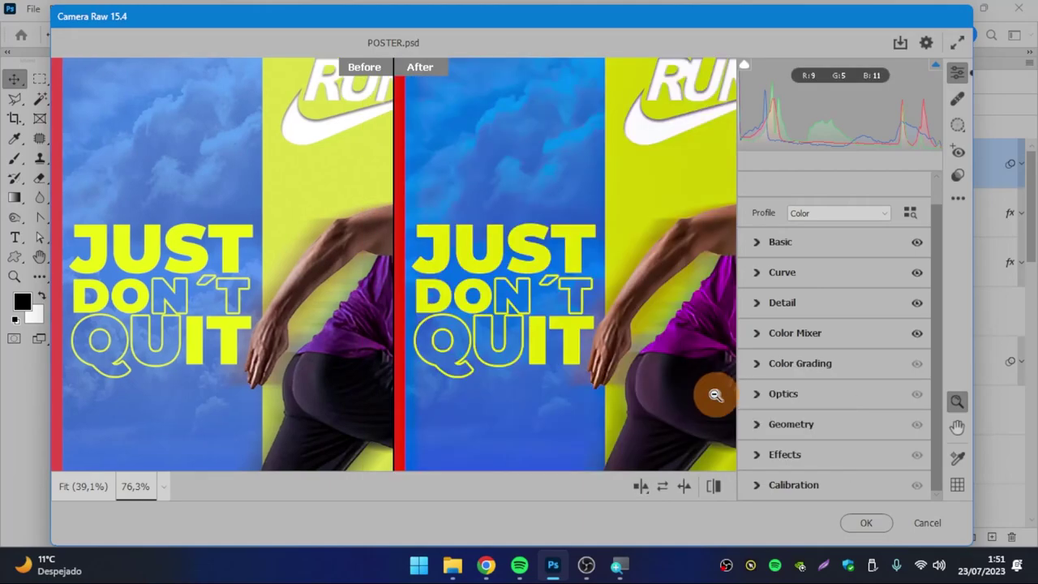
pyautogui.moveTo(583, 324)
pyautogui.mouseDown()
pyautogui.moveTo(454, 217)
pyautogui.moveTo(556, 213)
pyautogui.moveTo(514, 217)
pyautogui.moveTo(549, 209)
pyautogui.moveTo(538, 216)
pyautogui.moveTo(585, 174)
pyautogui.moveTo(567, 213)
pyautogui.moveTo(573, 170)
pyautogui.moveTo(560, 183)
pyautogui.moveTo(608, 209)
pyautogui.moveTo(621, 185)
pyautogui.moveTo(640, 201)
pyautogui.moveTo(572, 191)
pyautogui.moveTo(560, 200)
pyautogui.mouseUp()
# Step: Pan over the runner's head, hips, legs and shoes, then zoom back out
pyautogui.press('space')
pyautogui.press('space')
pyautogui.moveTo(621, 153); pyautogui.dragTo(522, 237)
pyautogui.moveTo(471, 351)
pyautogui.mouseDown()
pyautogui.moveTo(515, 345)
pyautogui.moveTo(660, 209)
pyautogui.moveTo(584, 223)
pyautogui.moveTo(601, 166)
pyautogui.mouseUp()
pyautogui.moveTo(556, 261); pyautogui.dragTo(575, 104)
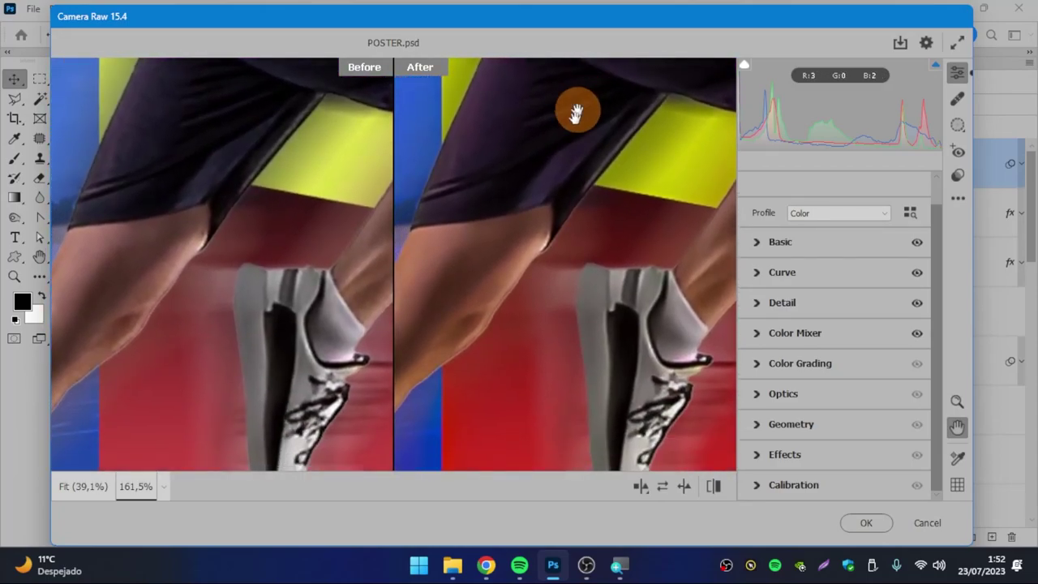
pyautogui.moveTo(608, 352); pyautogui.dragTo(476, 339)
pyautogui.moveTo(565, 127); pyautogui.dragTo(519, 308)
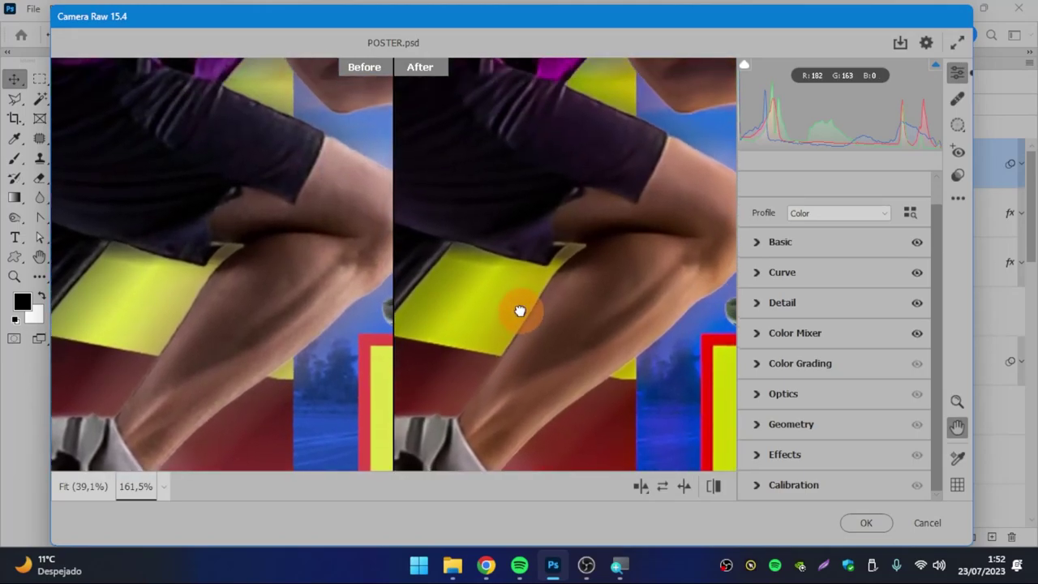
pyautogui.press('z')
pyautogui.moveTo(621, 208)
pyautogui.mouseDown()
pyautogui.moveTo(572, 208)
pyautogui.moveTo(572, 185)
pyautogui.moveTo(572, 301)
pyautogui.moveTo(814, 291)
pyautogui.mouseUp()
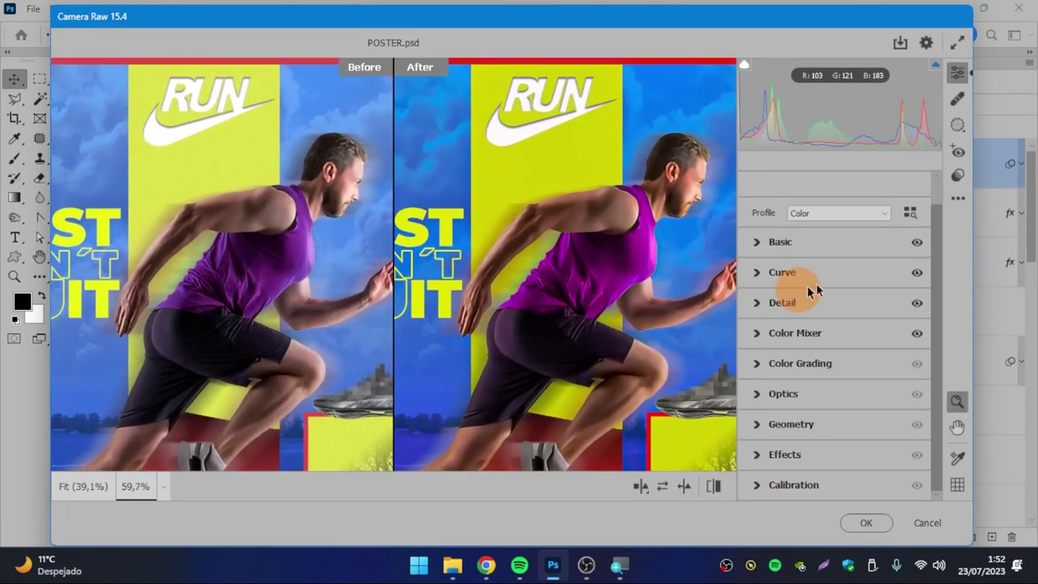
pyautogui.click(957, 99)
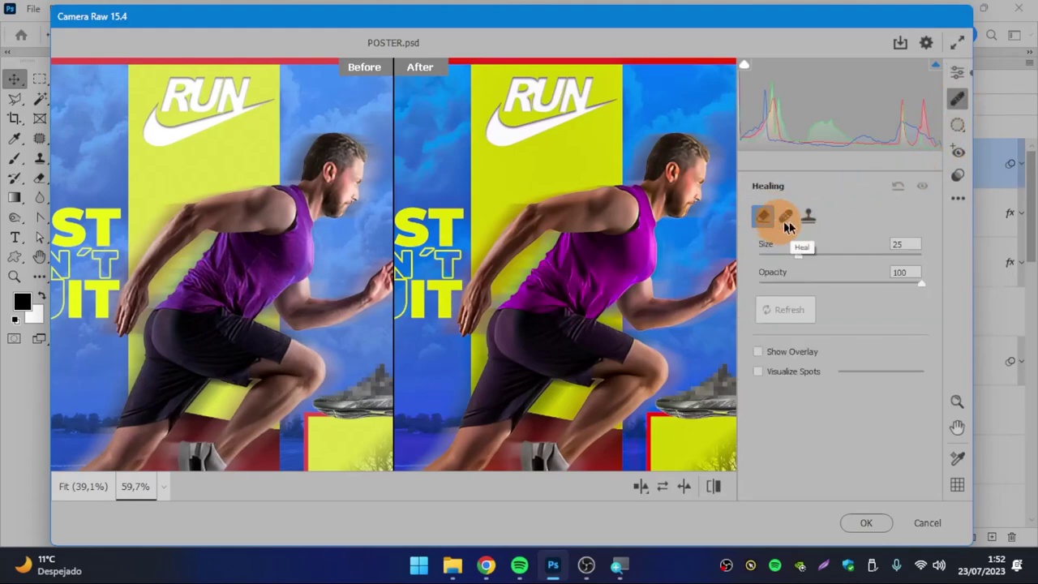
pyautogui.click(956, 128)
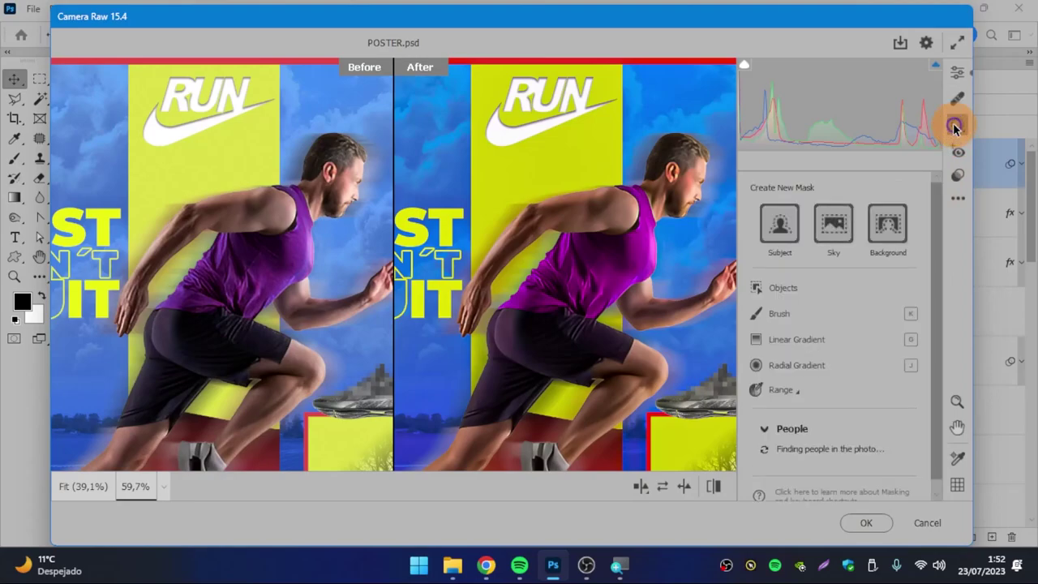
pyautogui.scroll(-1, 938, 271)
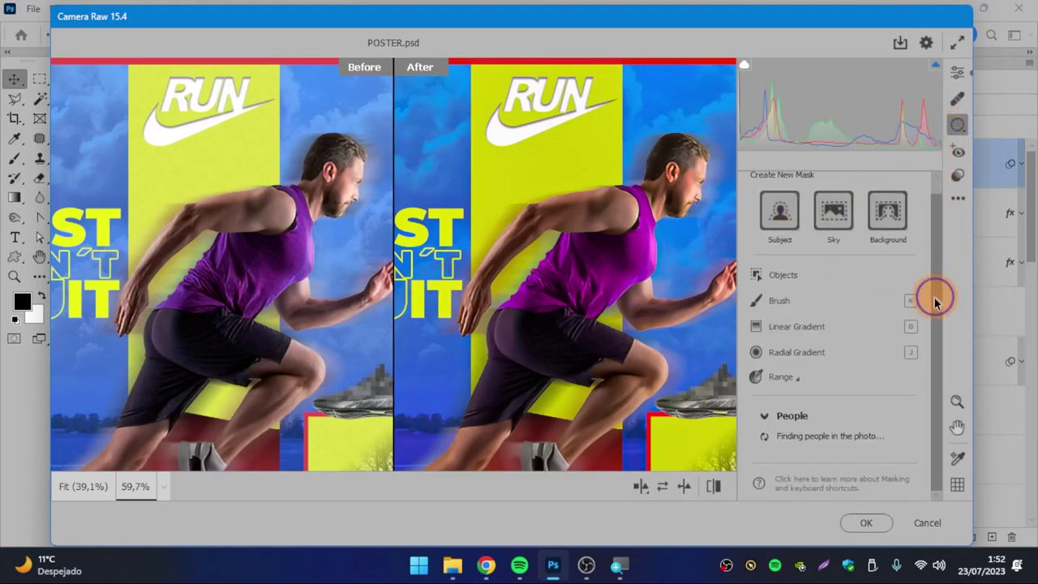
pyautogui.click(958, 157)
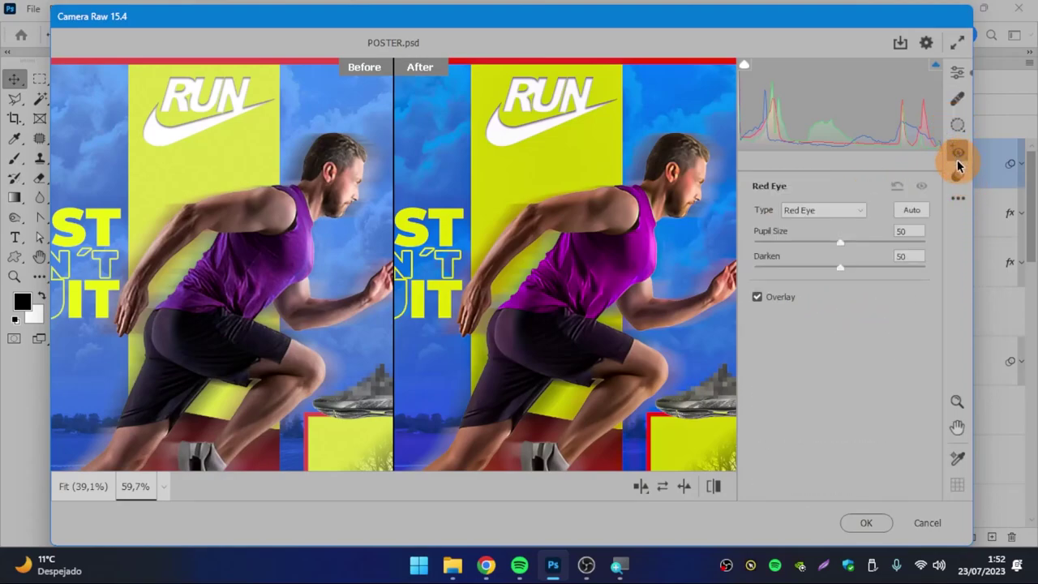
pyautogui.click(955, 175)
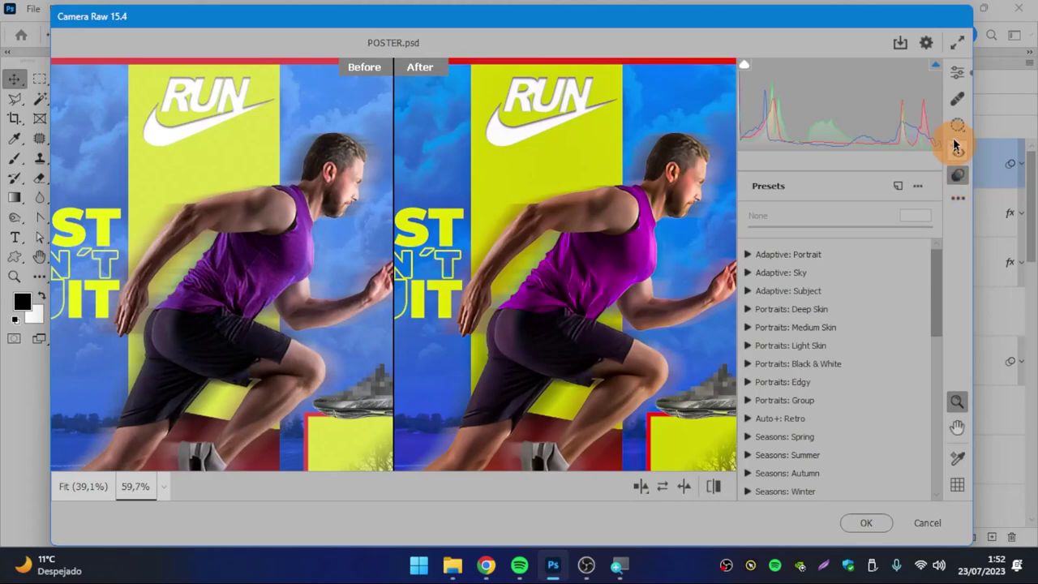
pyautogui.click(957, 75)
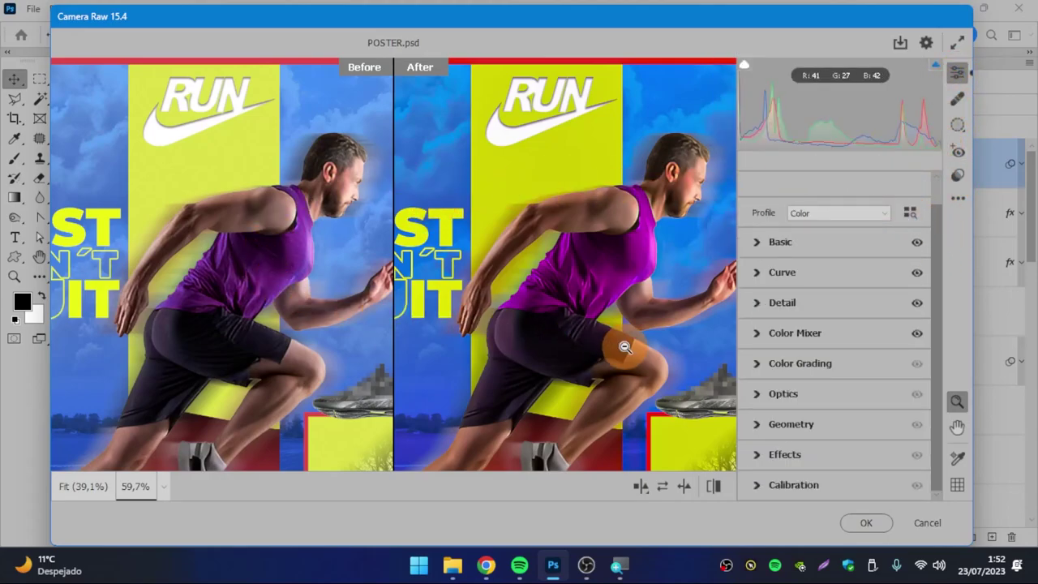
pyautogui.press('h')
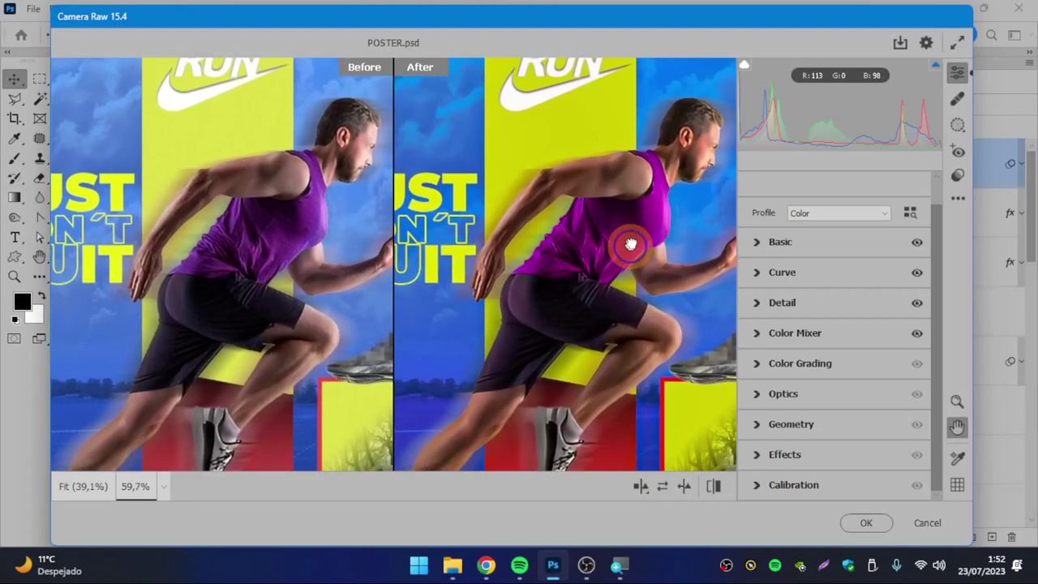
pyautogui.moveTo(637, 282); pyautogui.dragTo(622, 278)
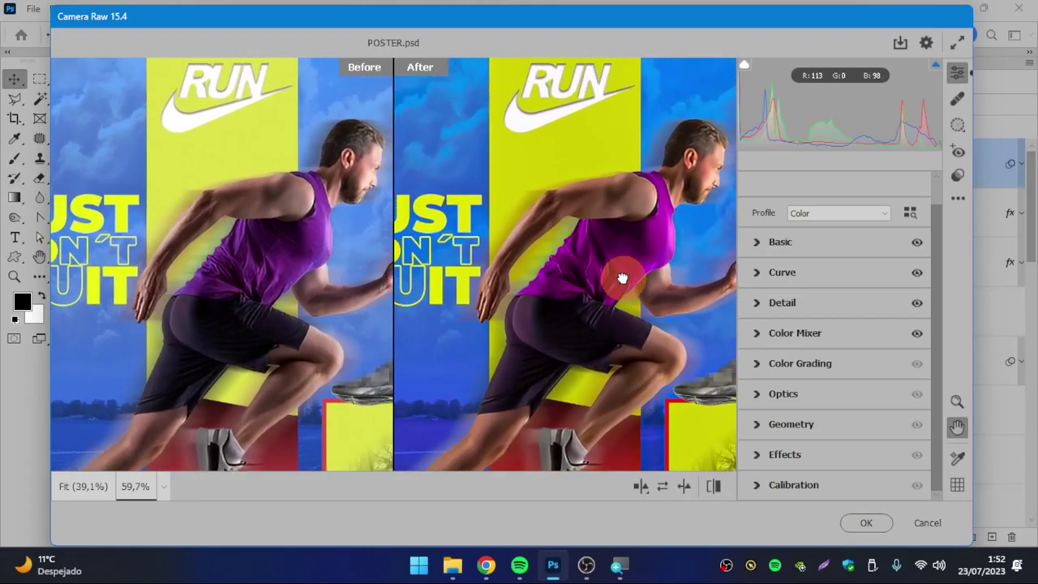
# Step: Commit the Camera Raw colour and detail edits to Layer 1 as a smart filter
pyautogui.click(866, 522)
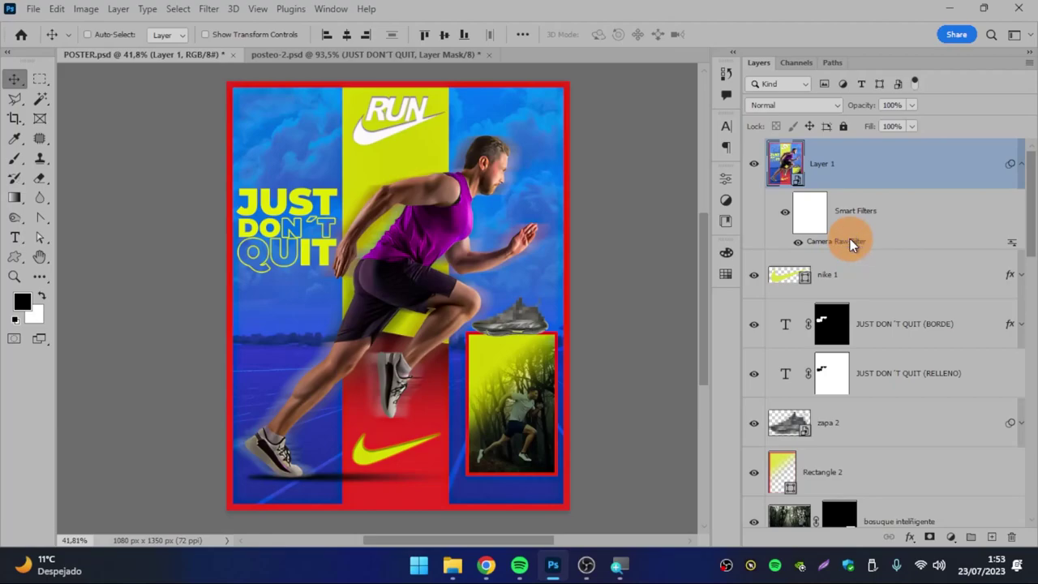
pyautogui.doubleClick(850, 241)
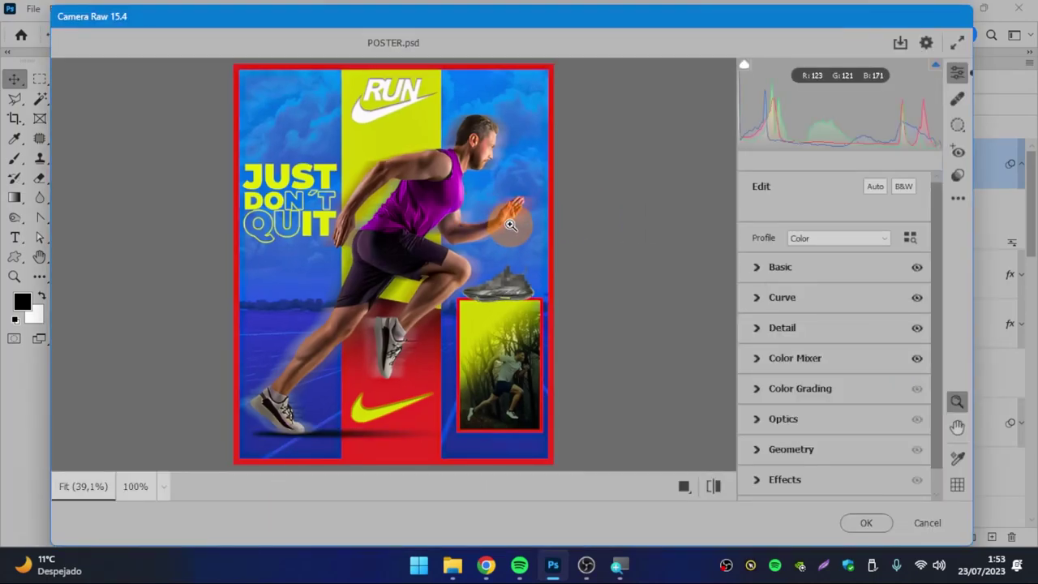
pyautogui.click(758, 268)
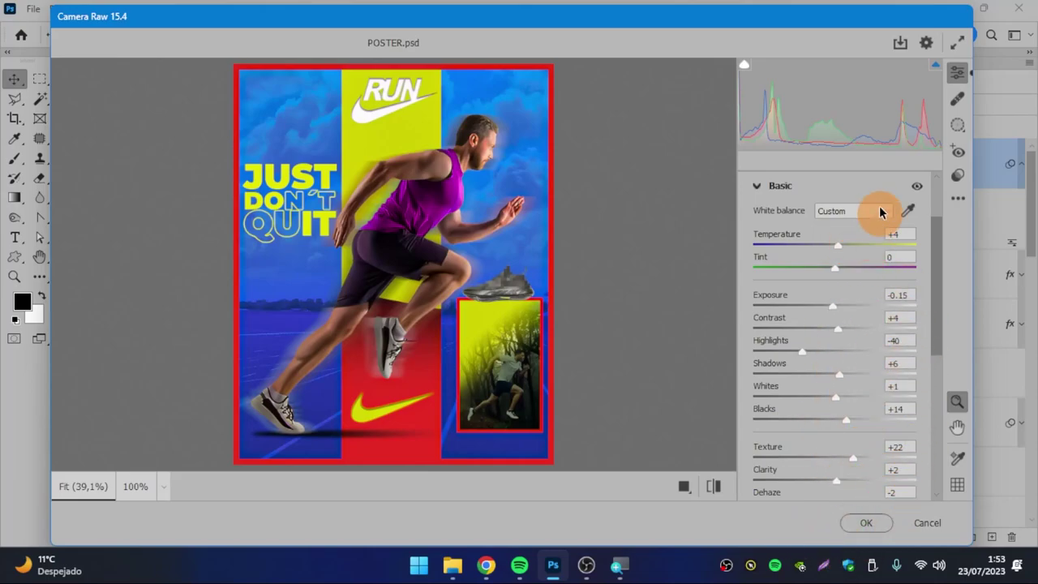
pyautogui.click(867, 523)
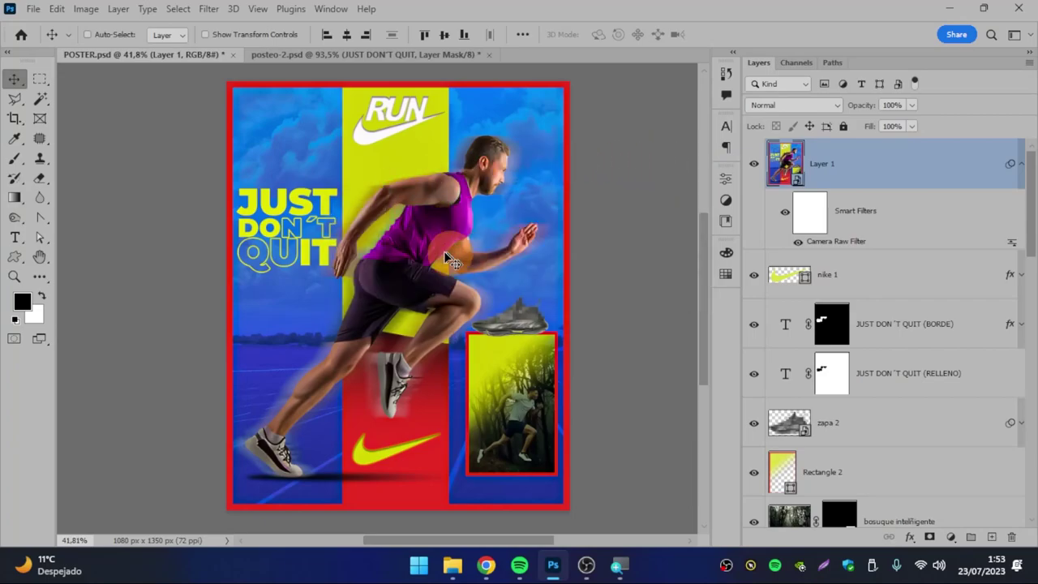
pyautogui.moveTo(381, 276)
pyautogui.mouseDown()
pyautogui.moveTo(268, 289)
pyautogui.moveTo(169, 365)
pyautogui.moveTo(454, 440)
pyautogui.moveTo(344, 494)
pyautogui.mouseUp()
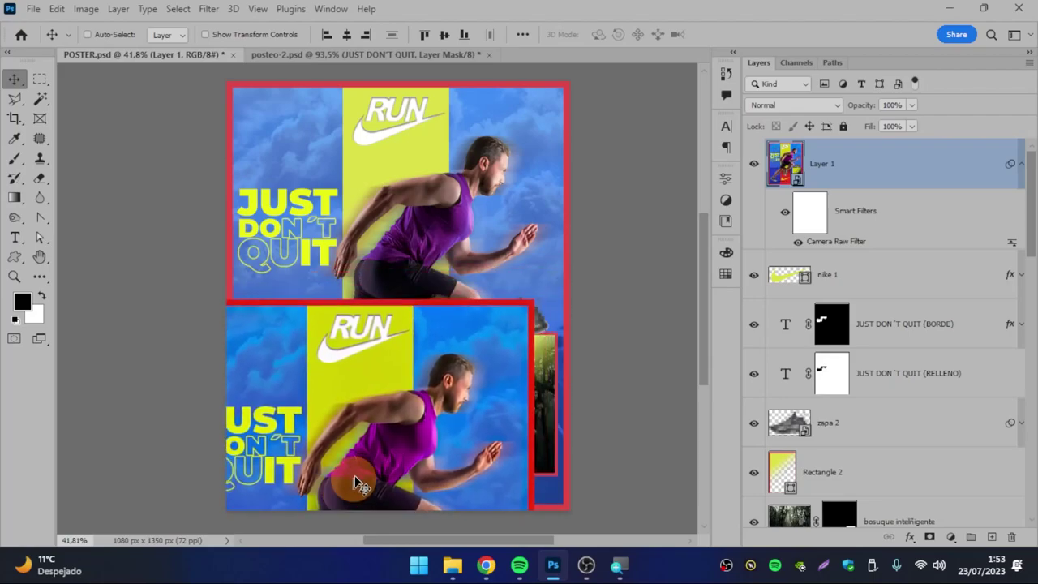
pyautogui.hotkey('ctrl', 'z')
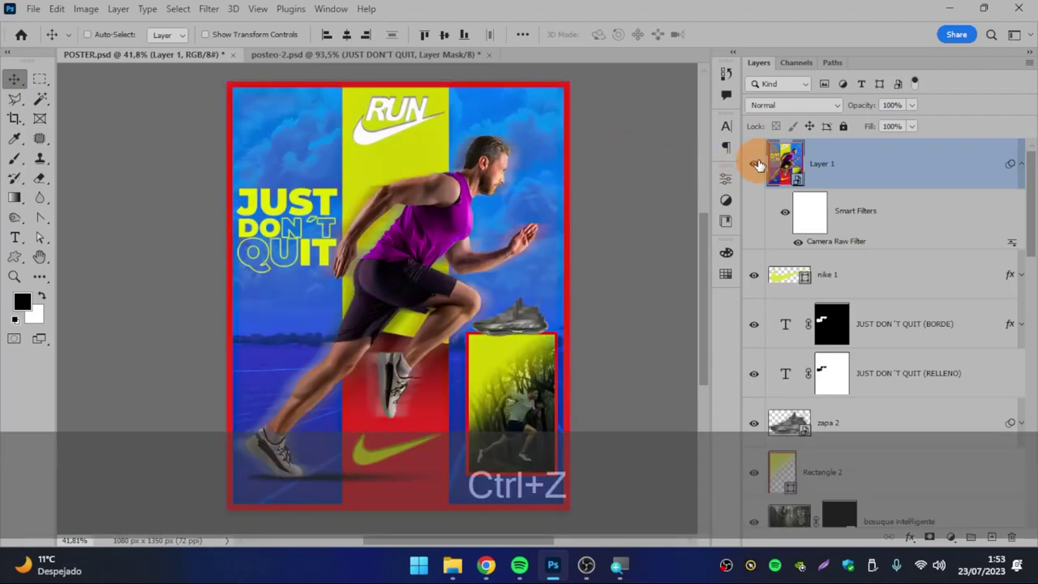
pyautogui.click(756, 165)
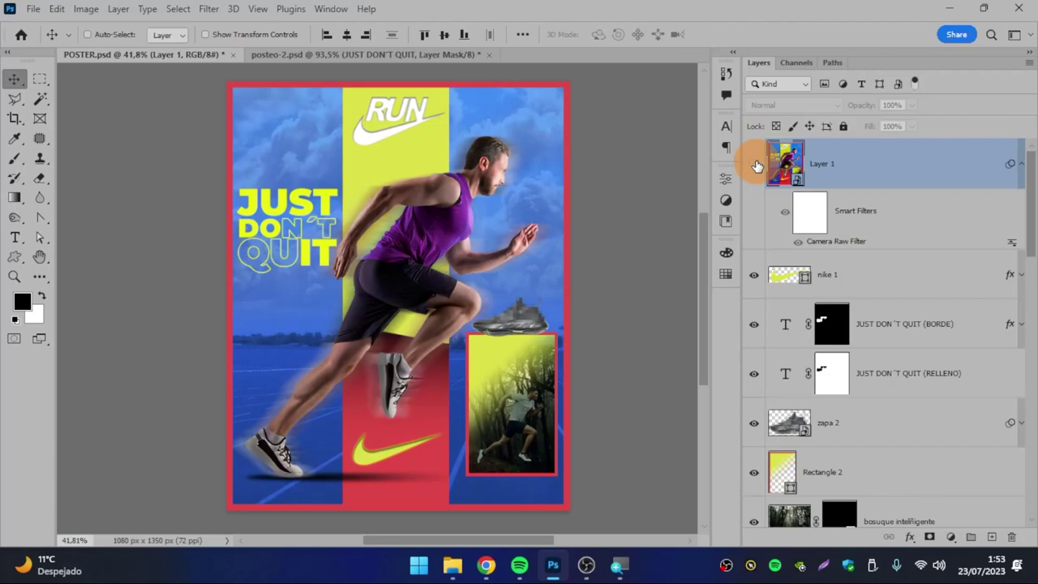
pyautogui.click(756, 164)
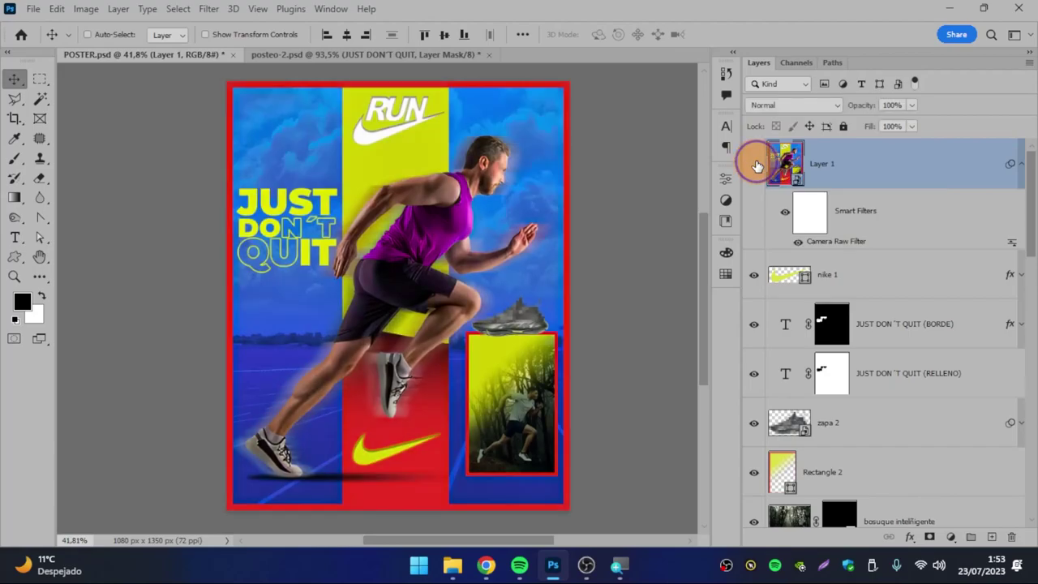
pyautogui.click(756, 164)
pyautogui.click(756, 164)
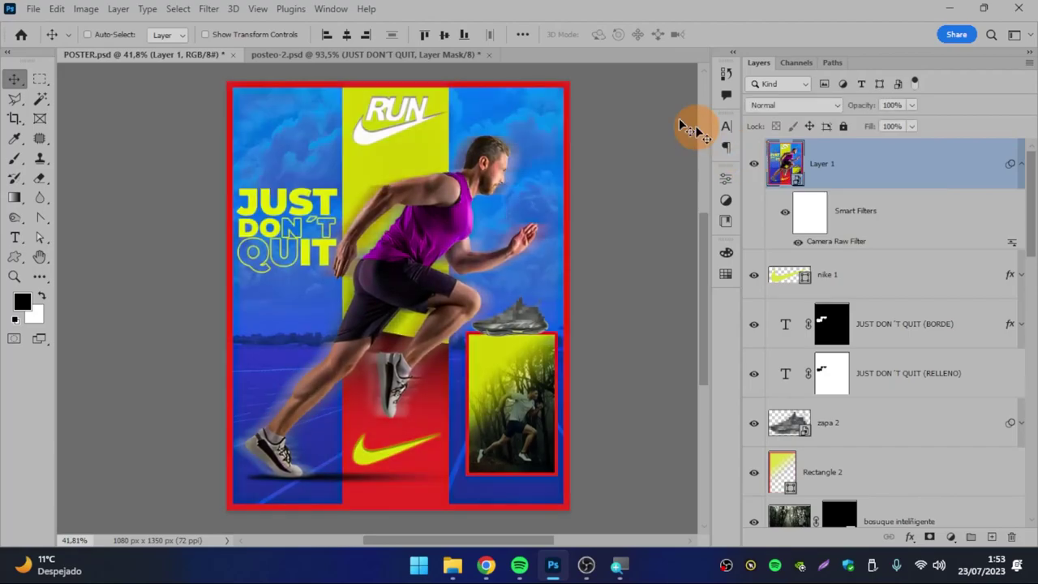